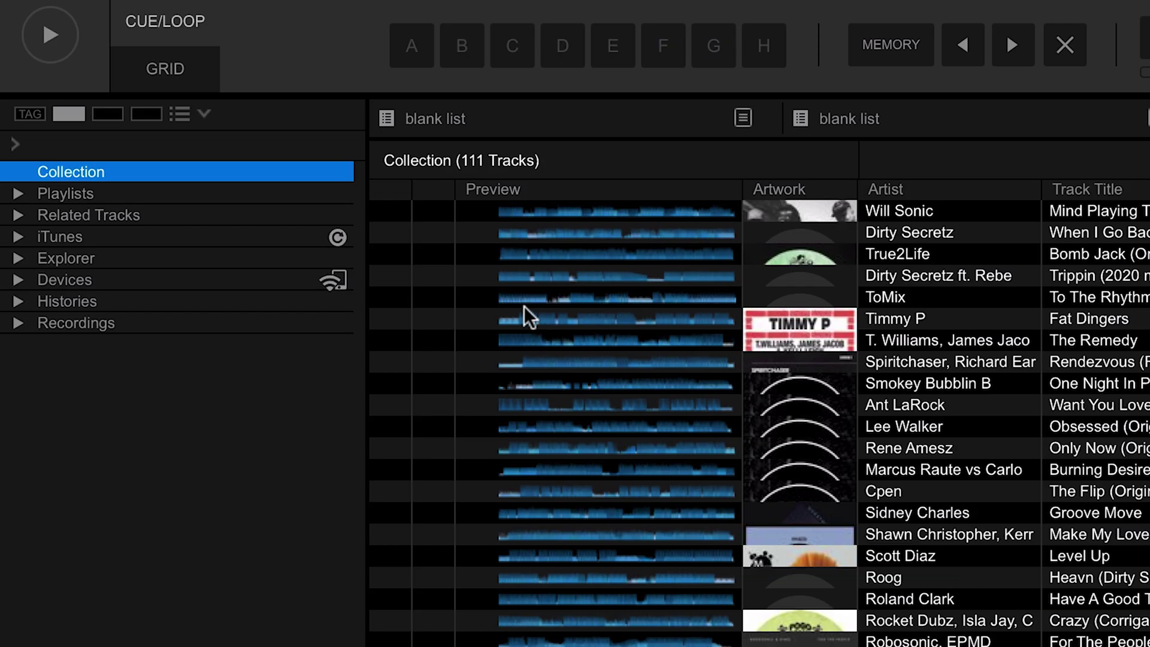
- Add an empty playlist named 'Demo' under Playlists, then return to the Collection
{"action": "left_click", "coordinate": [204, 195]}
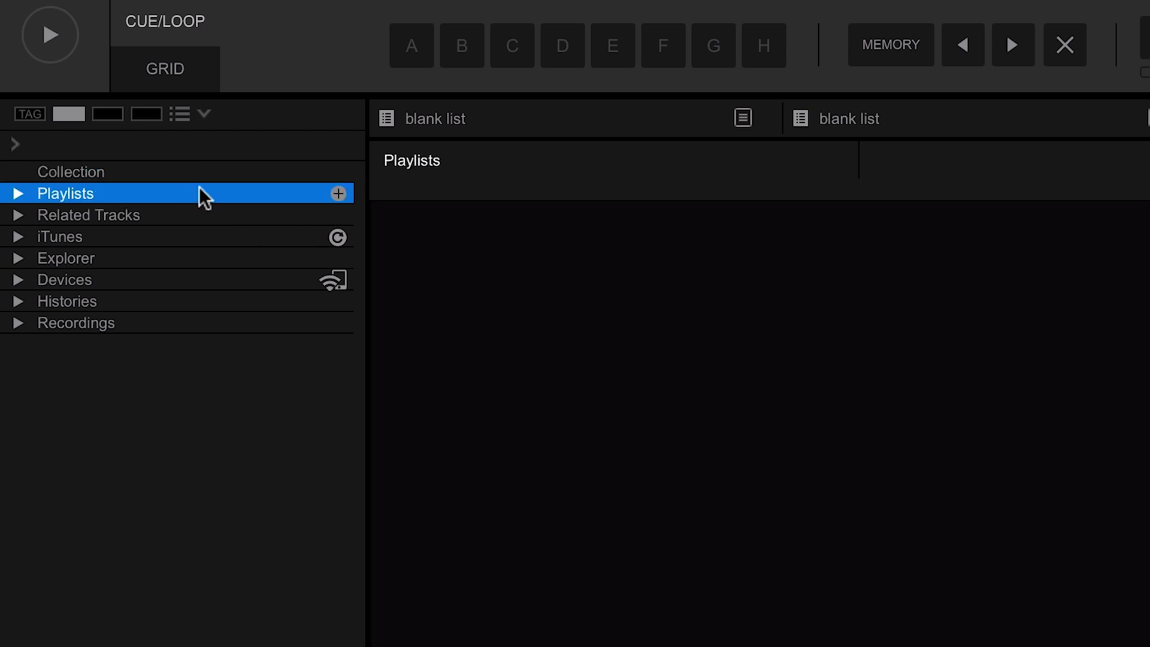
{"action": "left_click", "coordinate": [338, 193]}
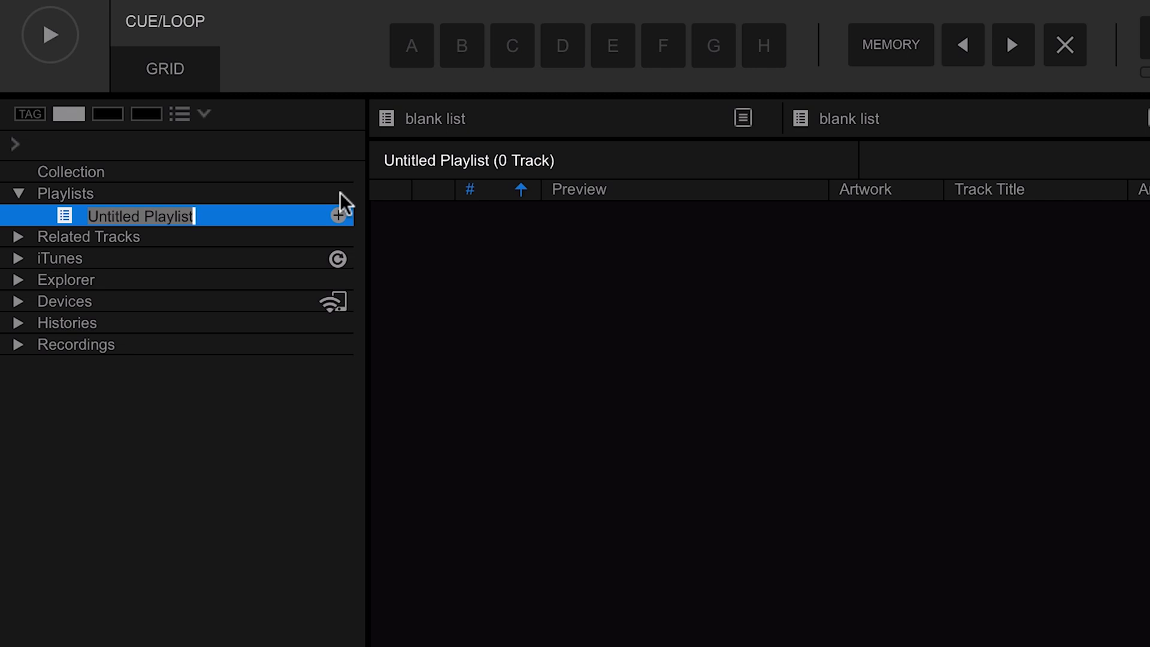
{"action": "type", "text": "Demo"}
{"action": "key", "text": "Return"}
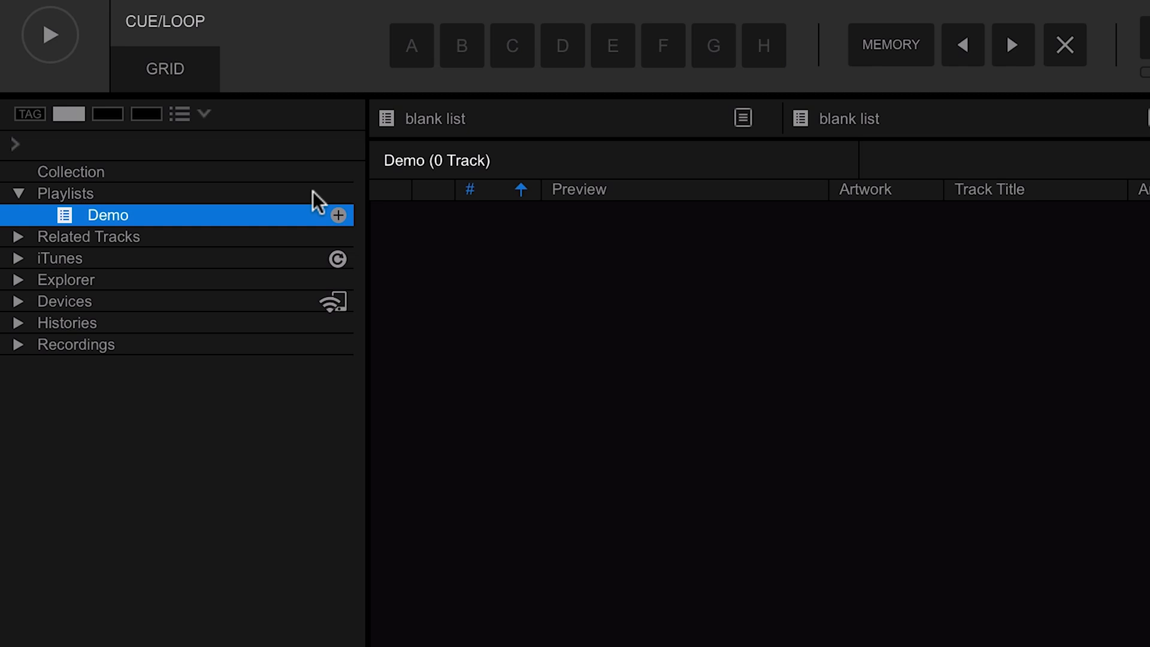
{"action": "left_click", "coordinate": [129, 173]}
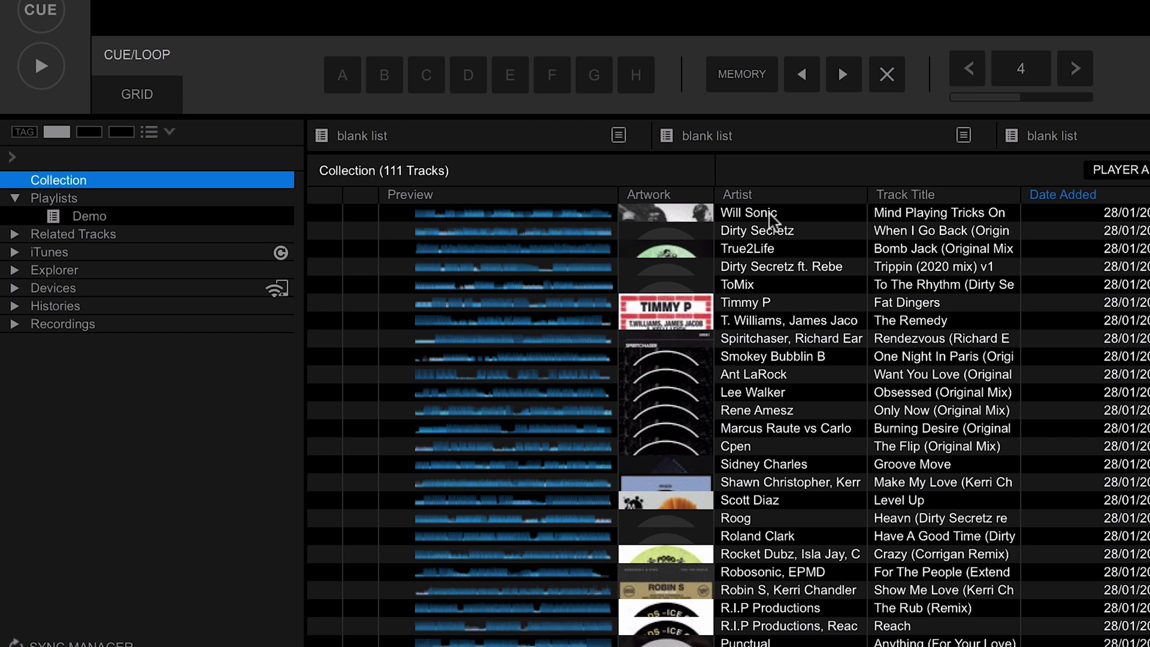
- Drag the Will Sonic track into Demo, check the playlist, and go back to Collection
{"action": "left_click_drag", "start_coordinate": [770, 217], "coordinate": [141, 222]}
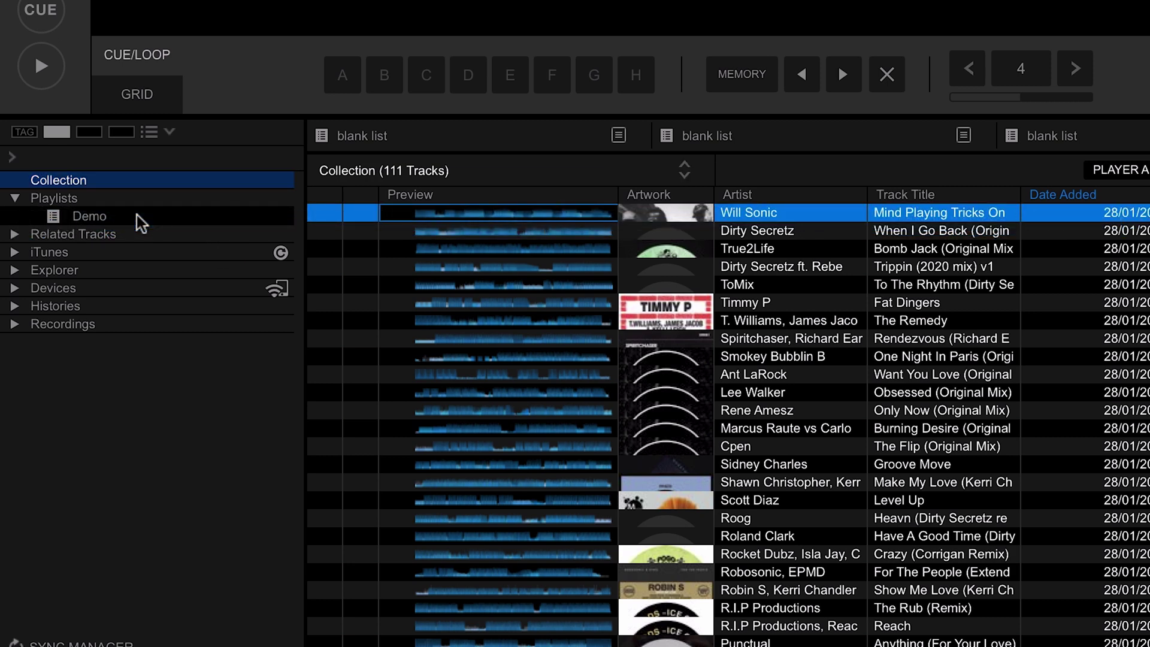
{"action": "left_click", "coordinate": [141, 220]}
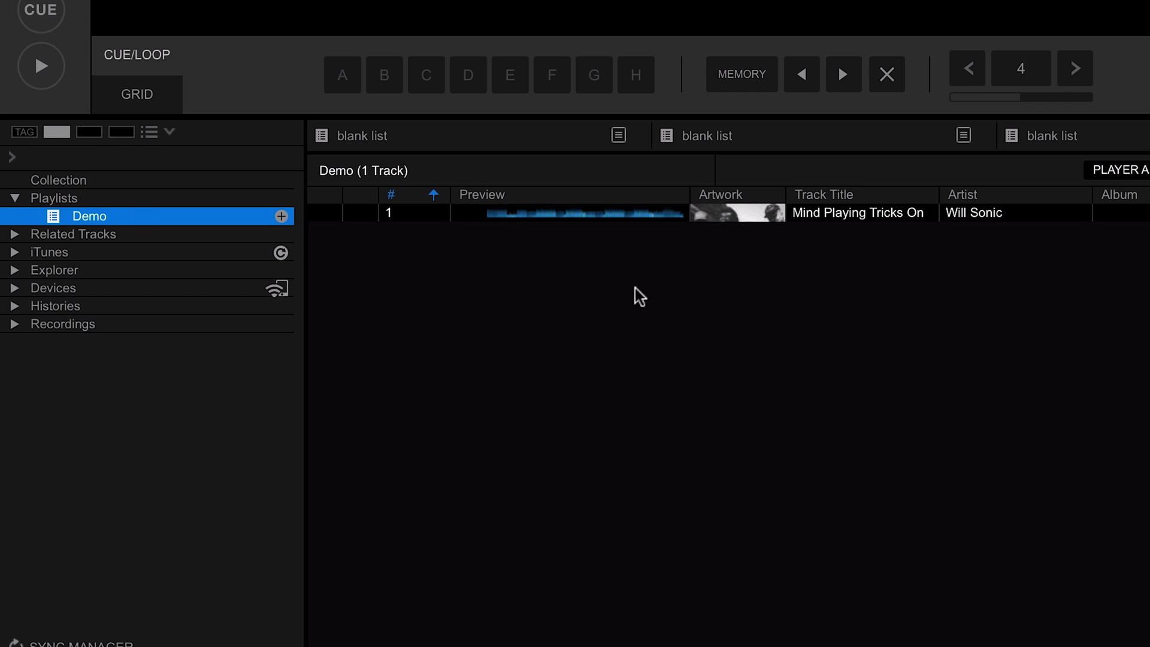
{"action": "left_click", "coordinate": [99, 181]}
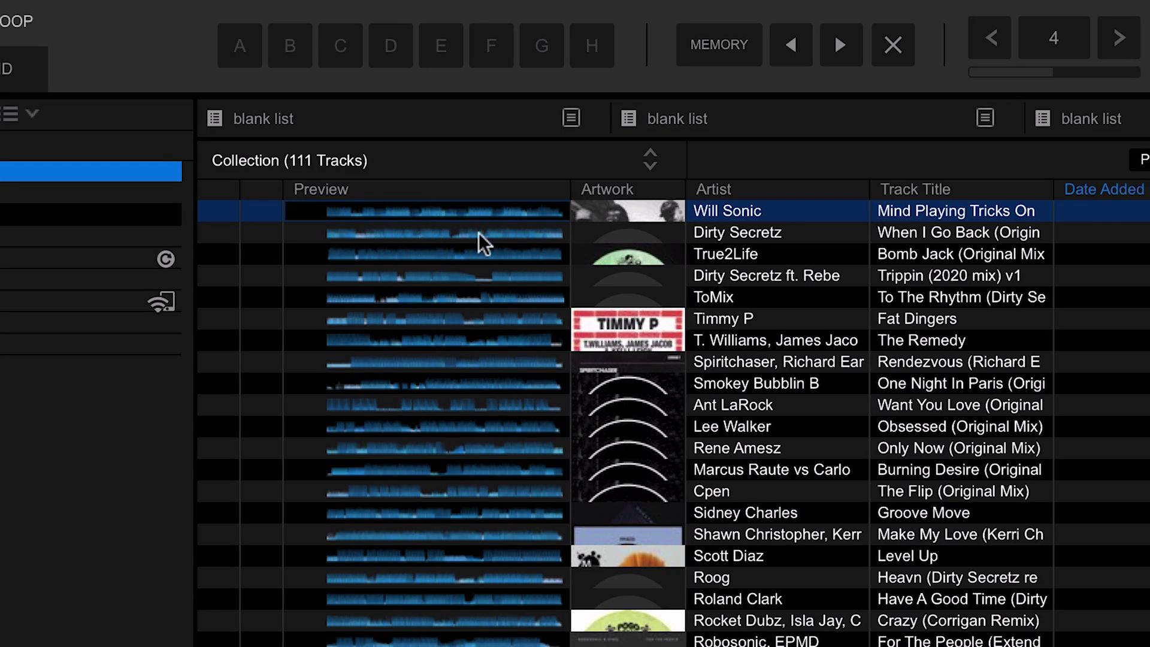
{"action": "left_click", "coordinate": [382, 233]}
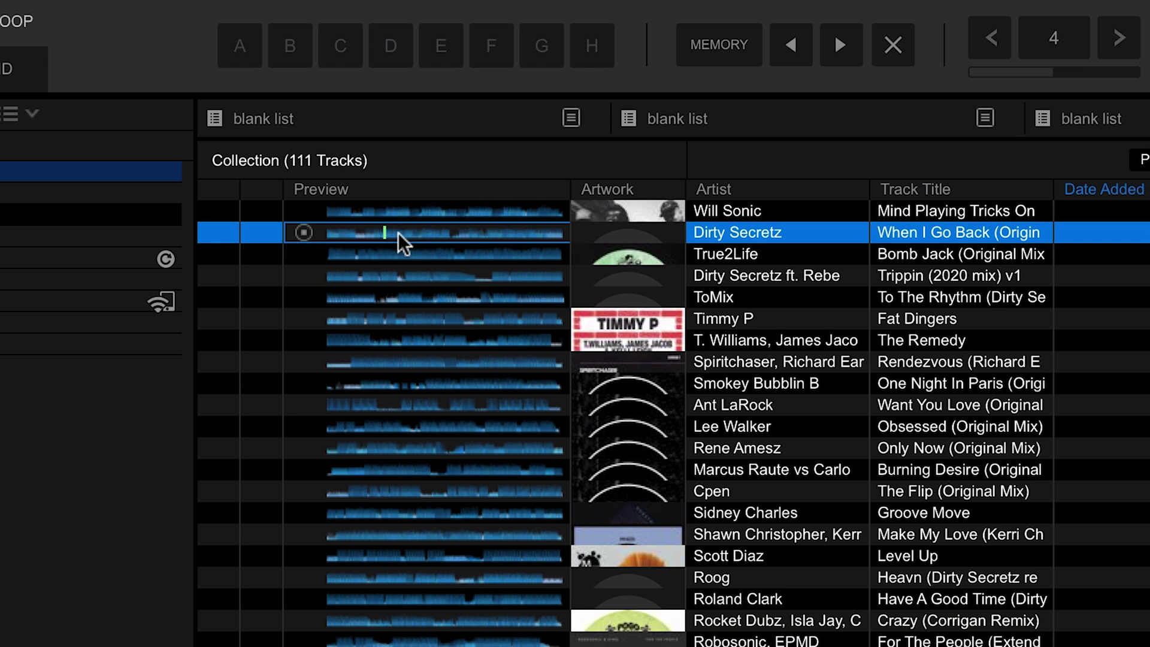
{"action": "left_click", "coordinate": [421, 235]}
{"action": "left_click", "coordinate": [422, 278]}
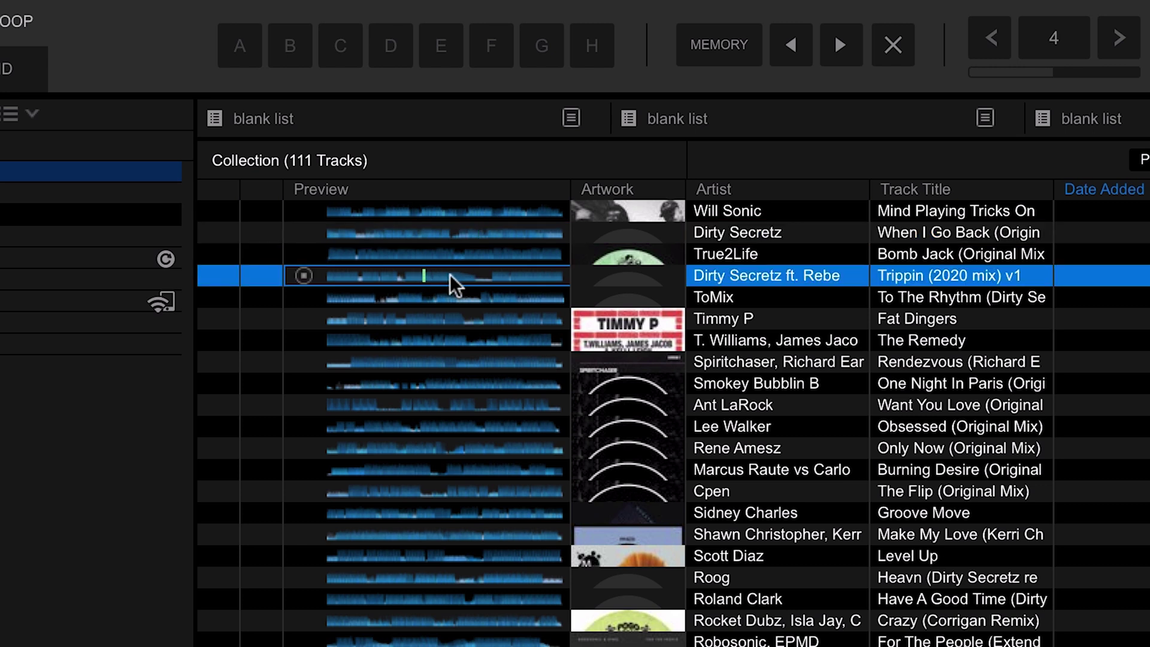
{"action": "left_click", "coordinate": [303, 322]}
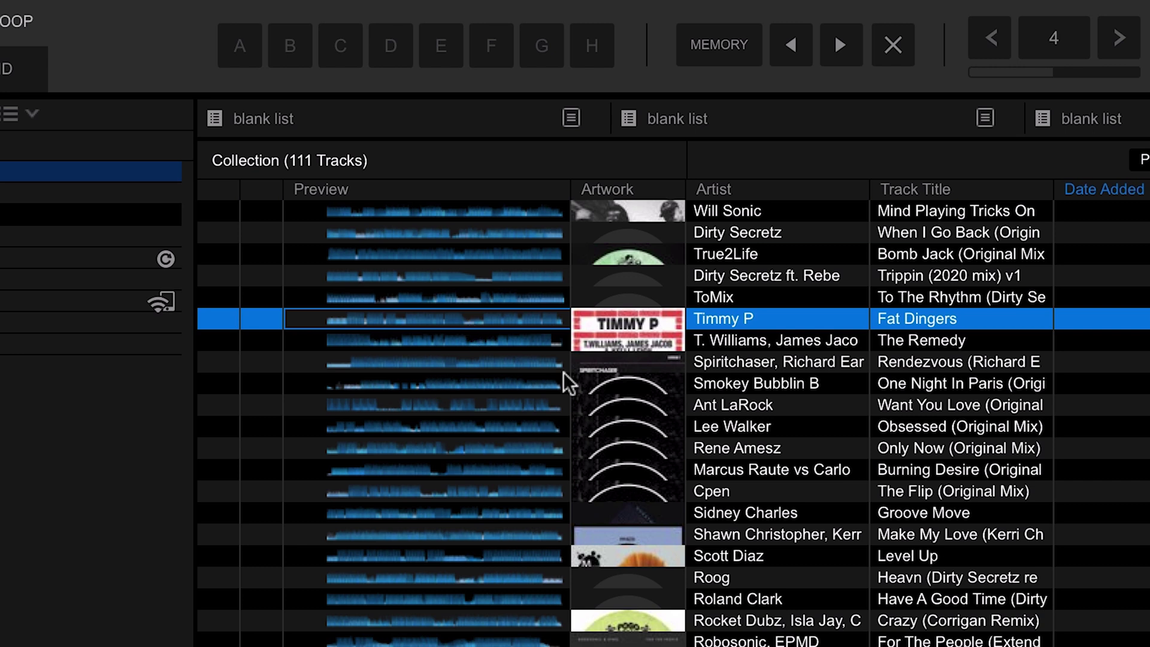
- Add the seven tracks from T. Williams to Marcus Raute to Demo, then search 'Dirty Secretz'
{"action": "left_click", "coordinate": [773, 343]}
{"action": "left_click", "coordinate": [773, 470], "text": "shift"}
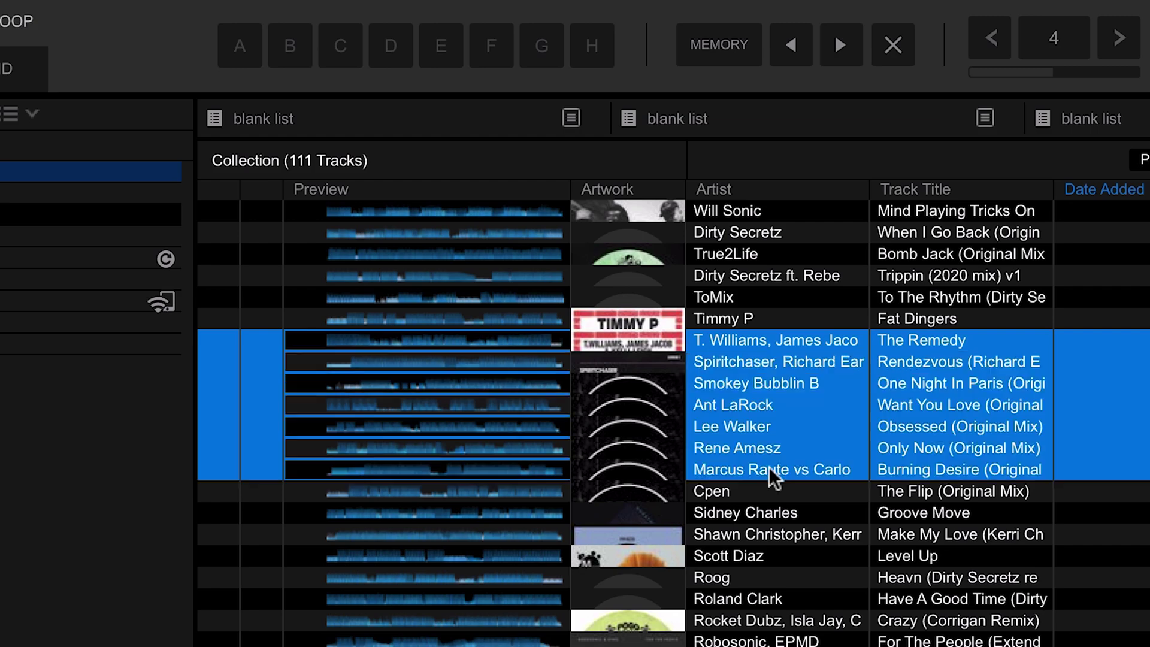
{"action": "left_click_drag", "start_coordinate": [771, 336], "coordinate": [0, 221]}
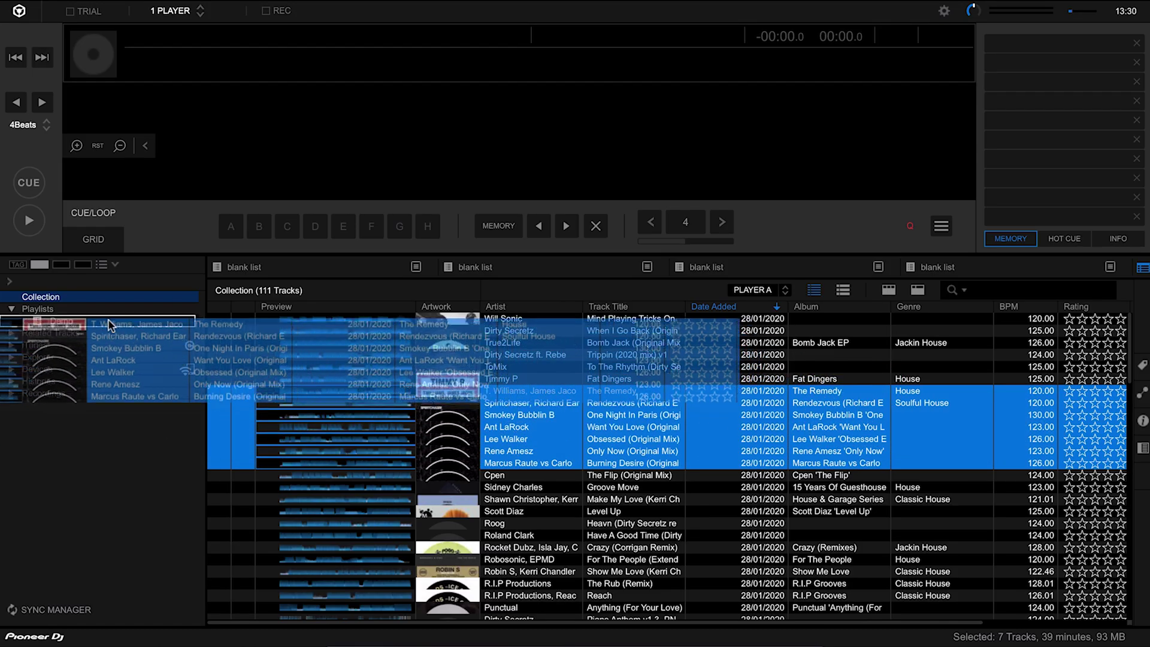
{"action": "left_click_drag", "start_coordinate": [94, 318], "coordinate": [94, 319]}
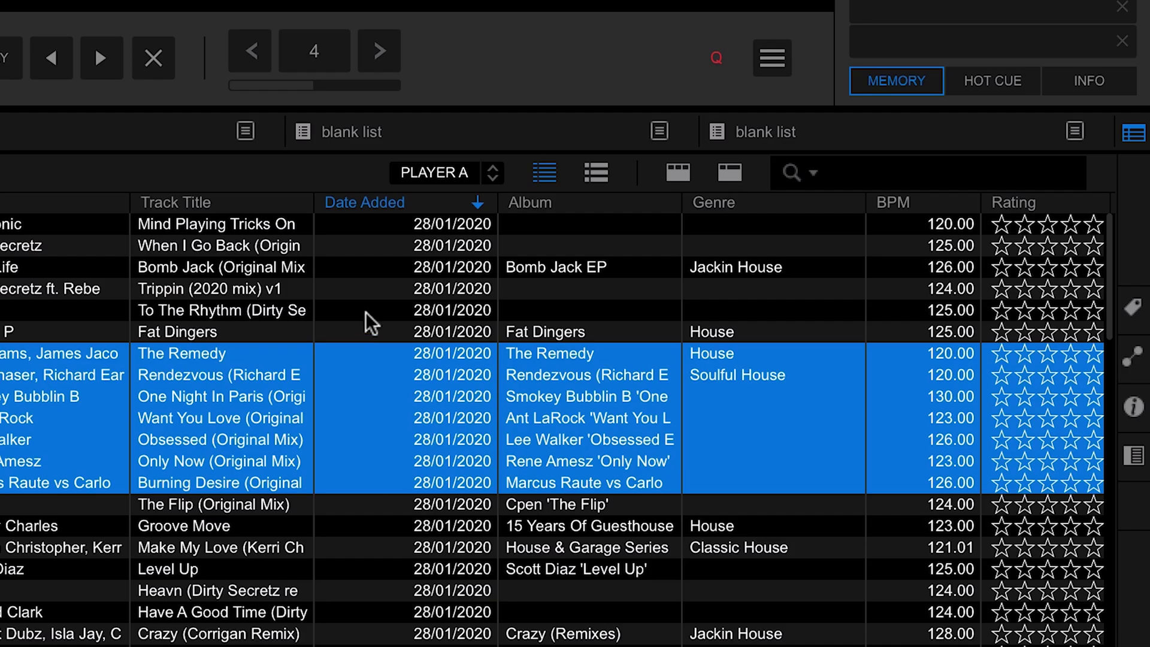
{"action": "left_click", "coordinate": [865, 175]}
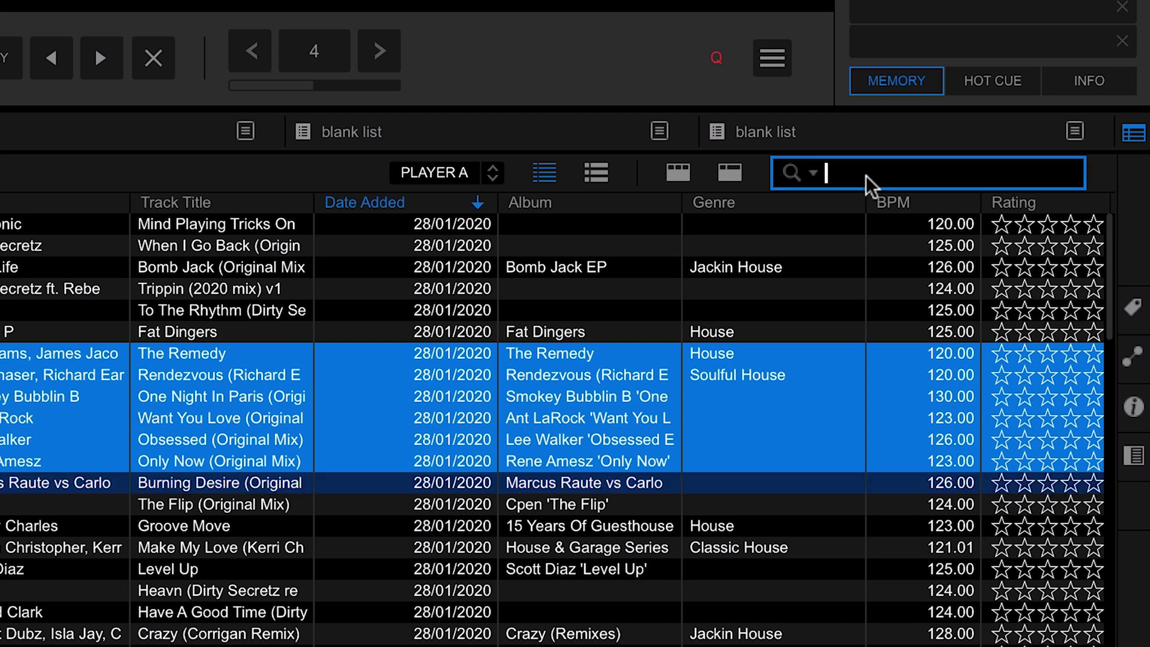
{"action": "type", "text": "Dirty Secretz"}
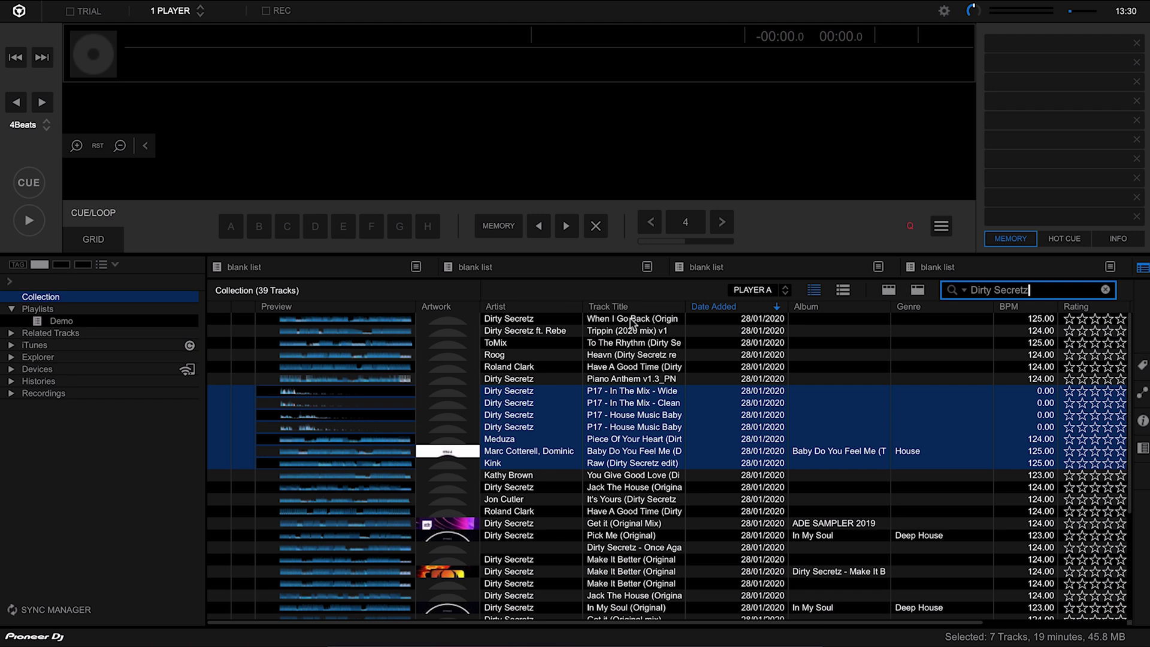
- Drag the top Dirty Secretz results into Demo, skipping tracks already in the playlist
{"action": "left_click", "coordinate": [652, 319]}
{"action": "left_click_drag", "start_coordinate": [653, 319], "coordinate": [90, 321]}
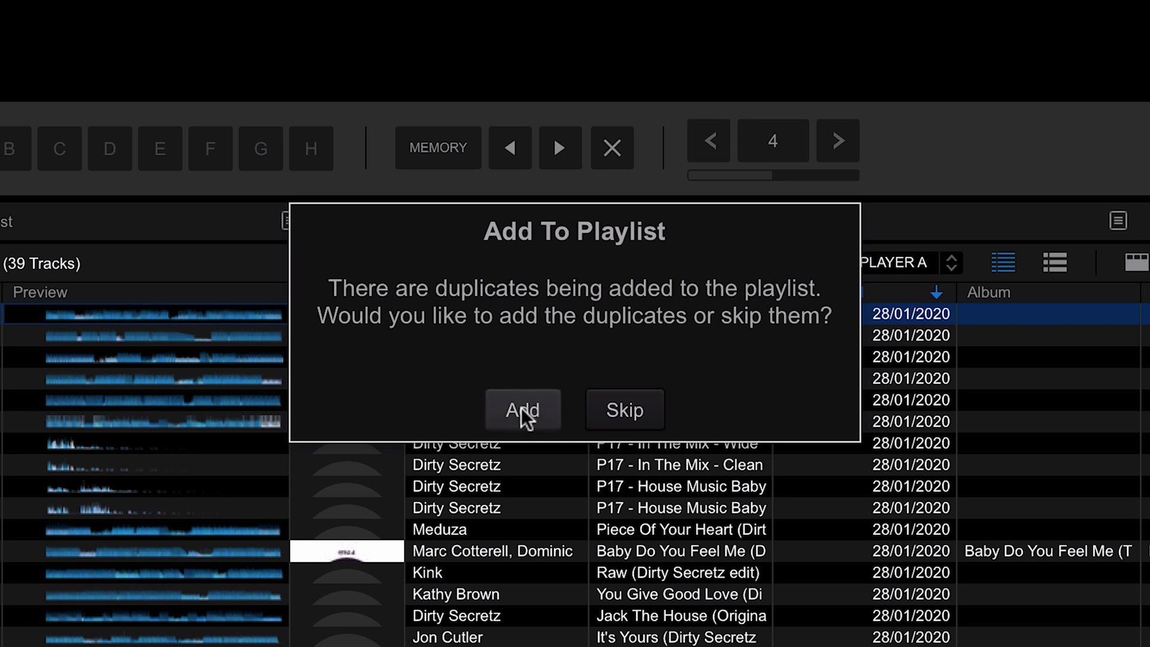
{"action": "left_click", "coordinate": [638, 410]}
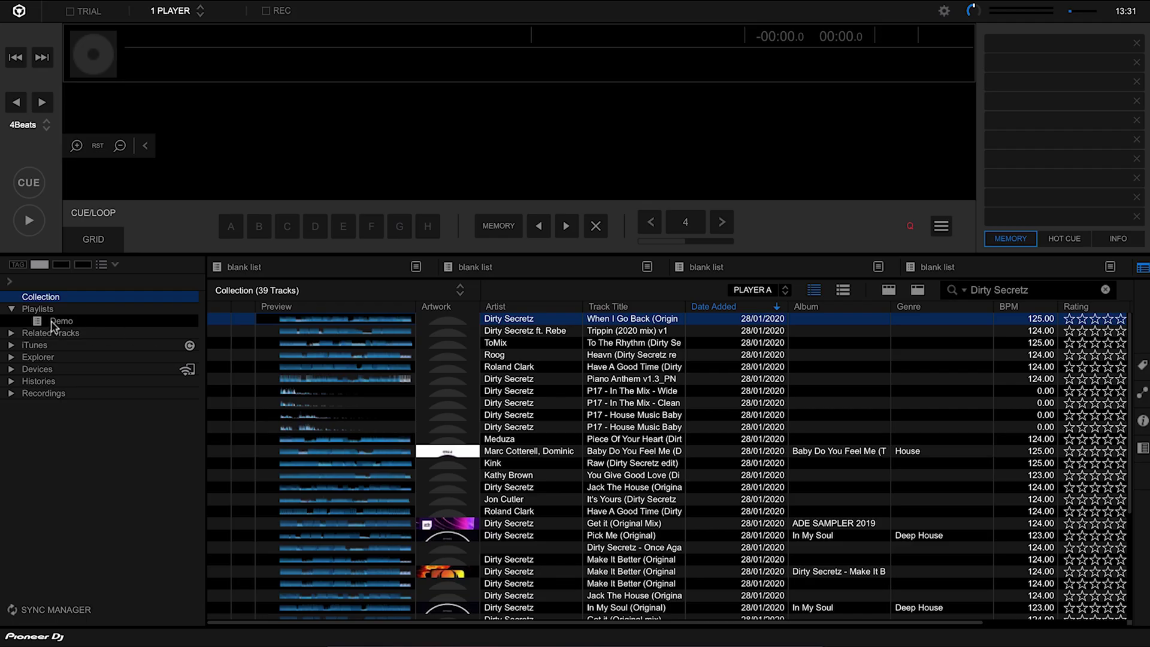
- In Demo, move Ant LaRock's track to the top, Only Now higher, and Dirty Secretz second
{"action": "left_click", "coordinate": [59, 321]}
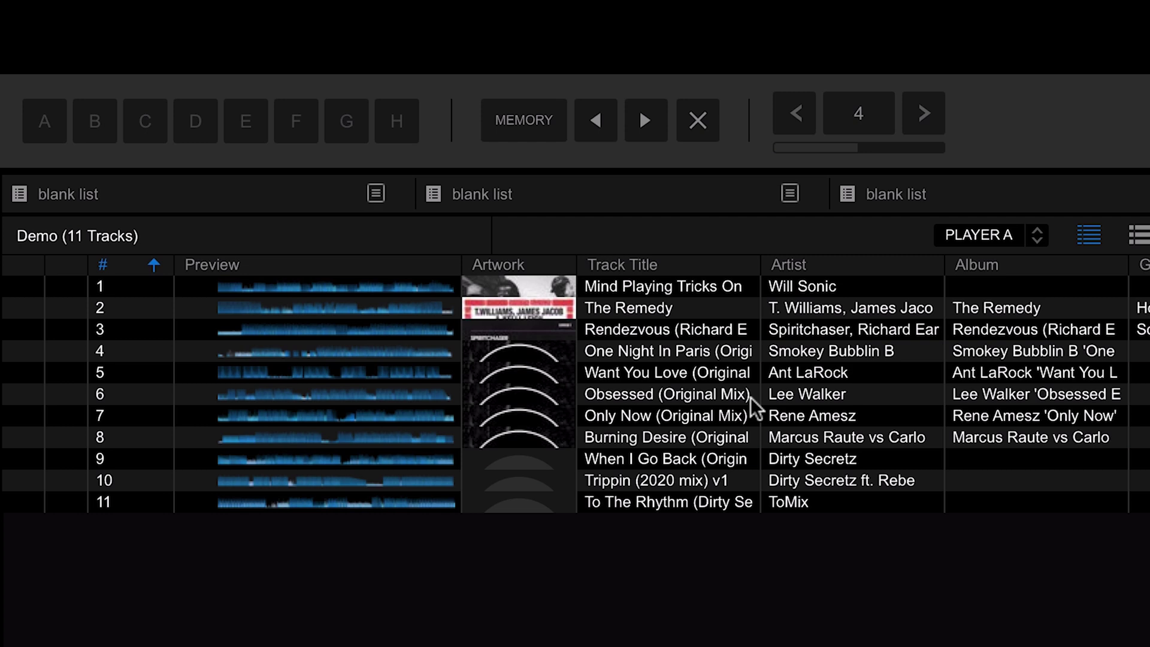
{"action": "left_click", "coordinate": [700, 374]}
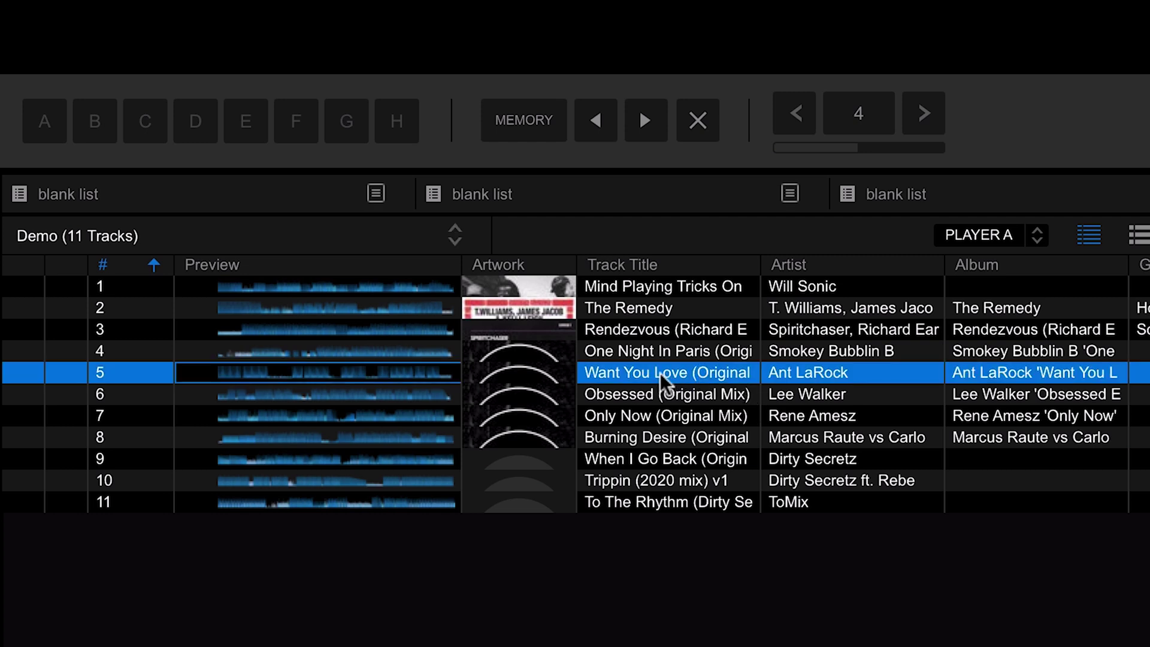
{"action": "left_click_drag", "start_coordinate": [657, 381], "coordinate": [655, 280]}
{"action": "left_click", "coordinate": [655, 415]}
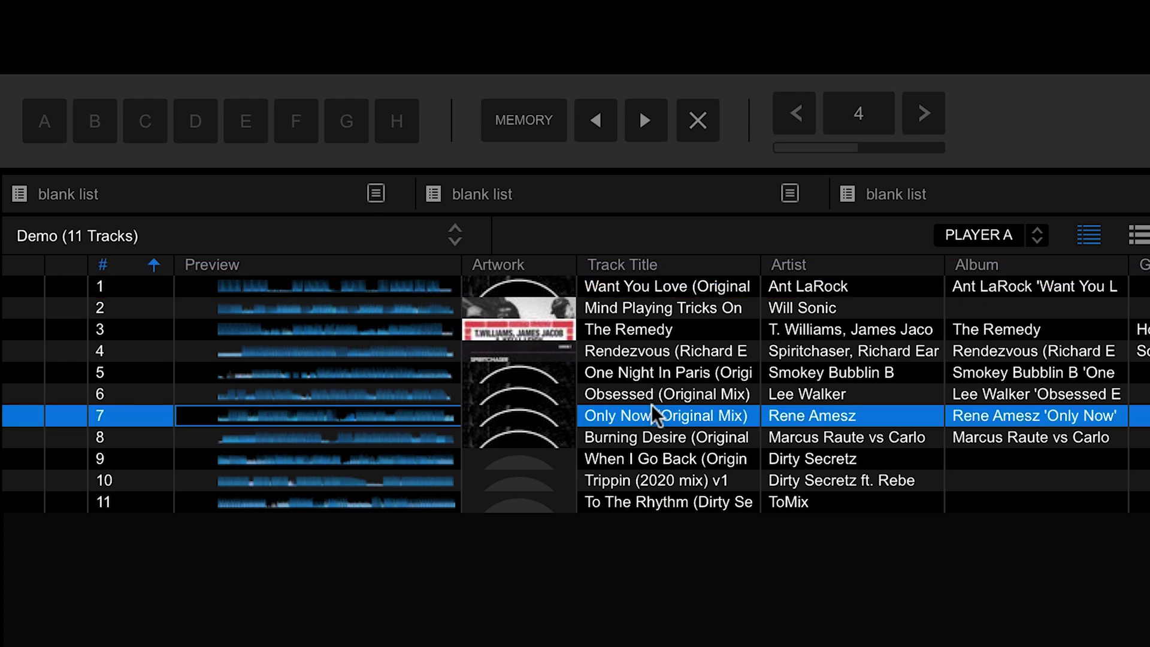
{"action": "left_click_drag", "start_coordinate": [636, 388], "coordinate": [638, 333]}
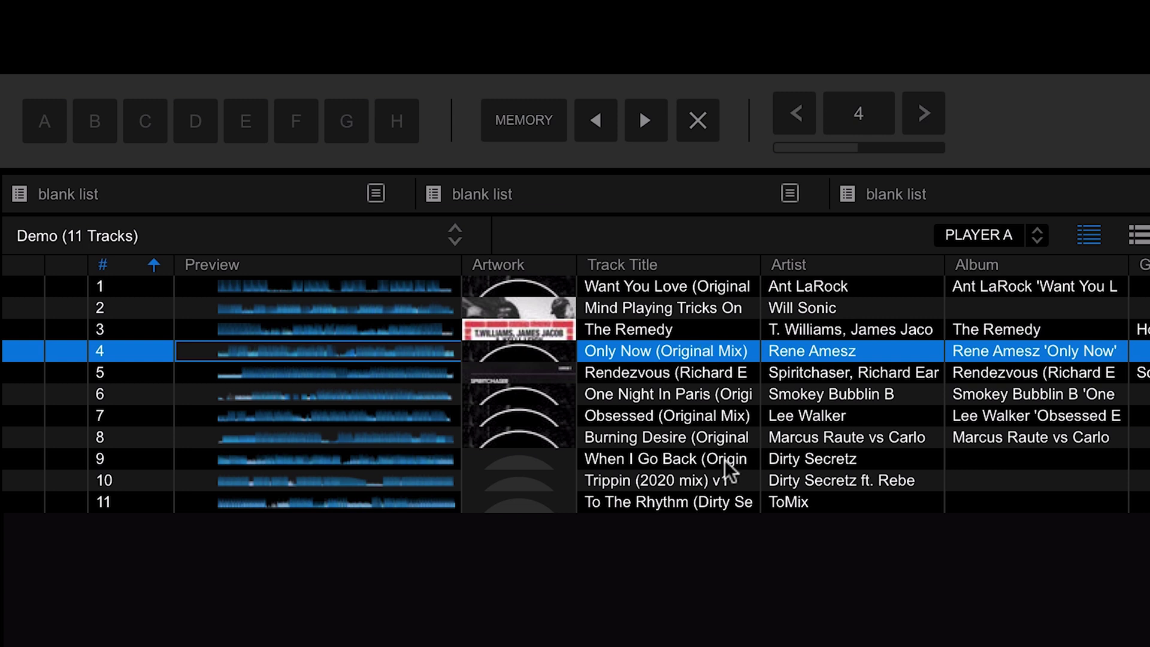
{"action": "left_click", "coordinate": [689, 460]}
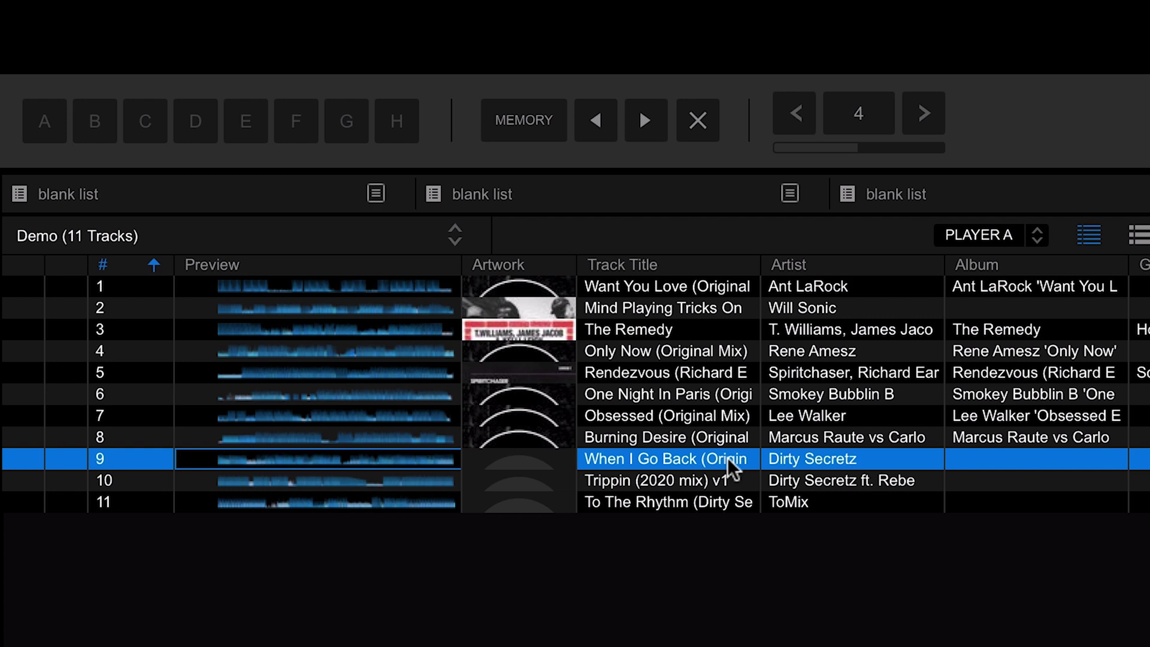
{"action": "left_click_drag", "start_coordinate": [698, 463], "coordinate": [697, 293]}
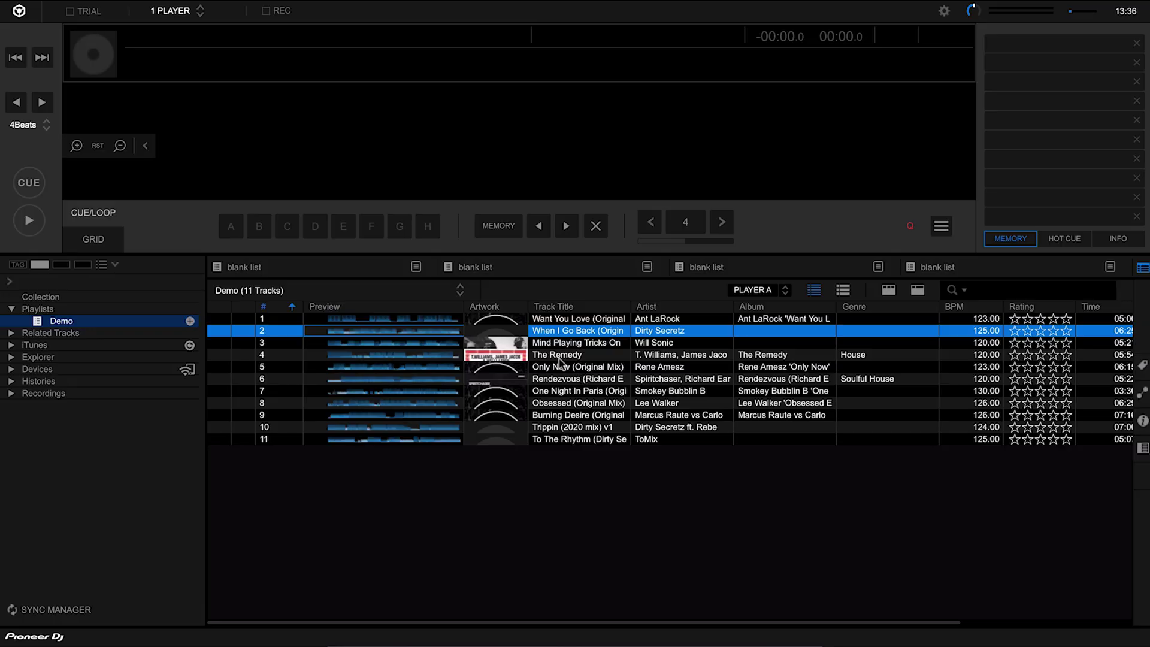
{"action": "left_click", "coordinate": [37, 297]}
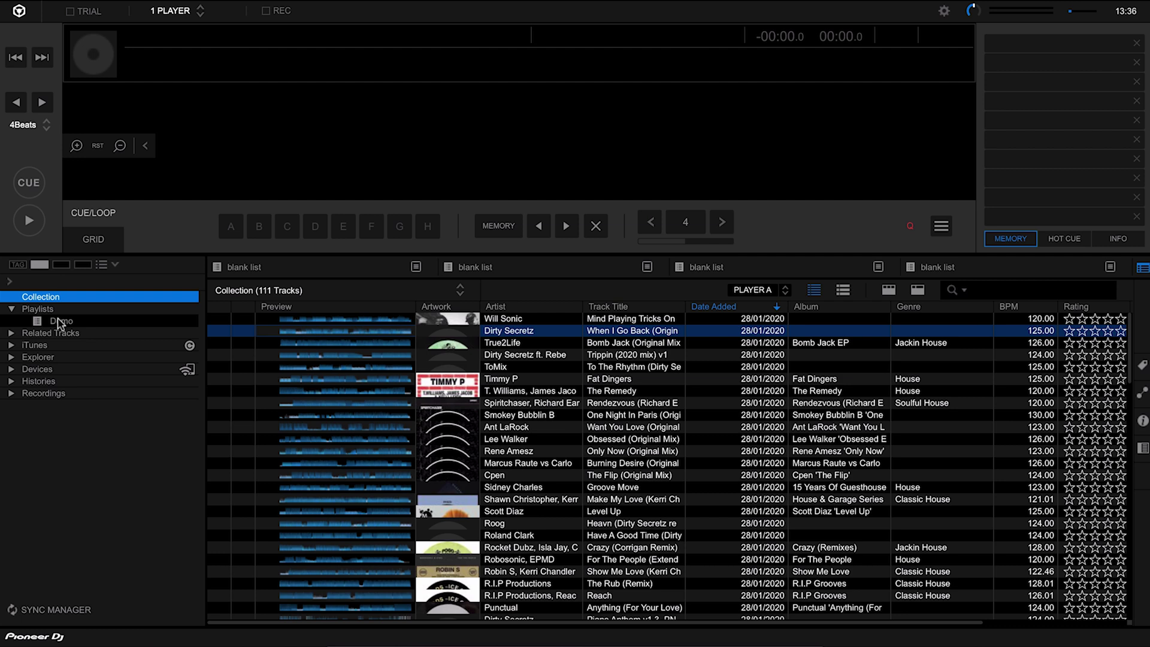
{"action": "left_click", "coordinate": [59, 322]}
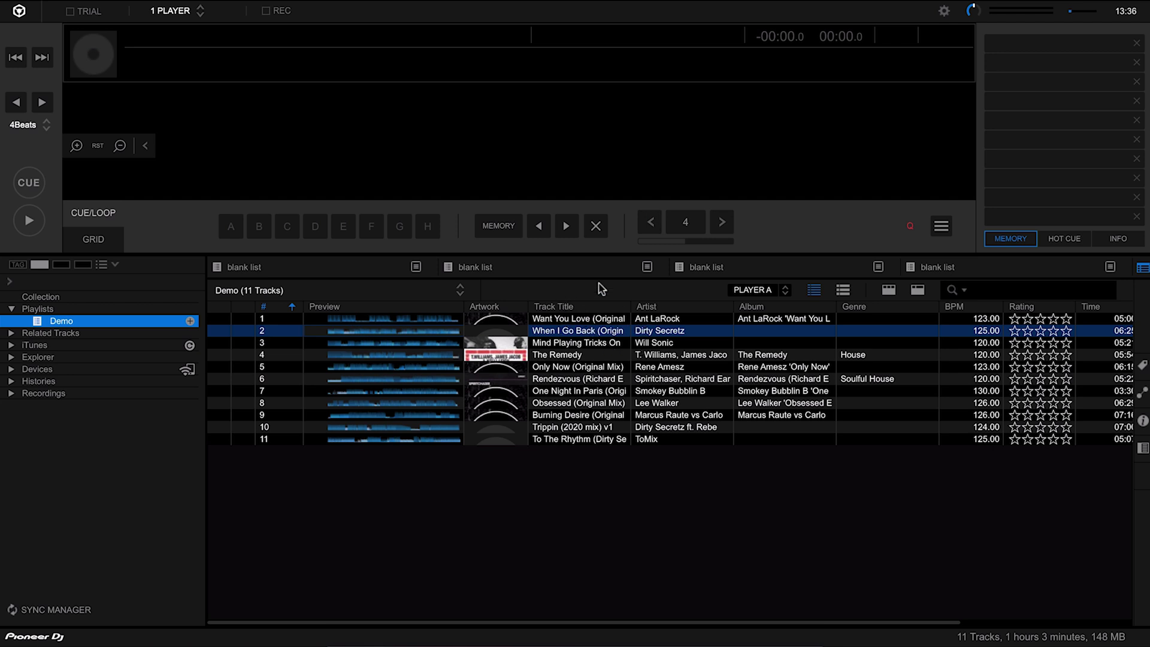
{"action": "left_click", "coordinate": [84, 299]}
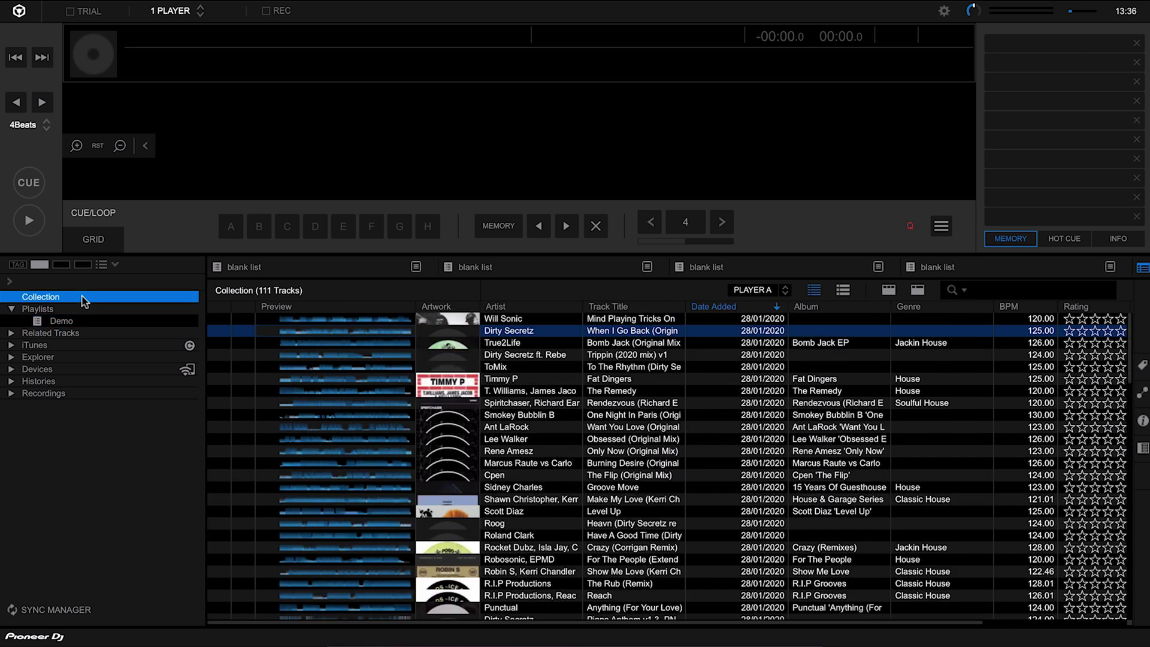
{"action": "left_click", "coordinate": [74, 323]}
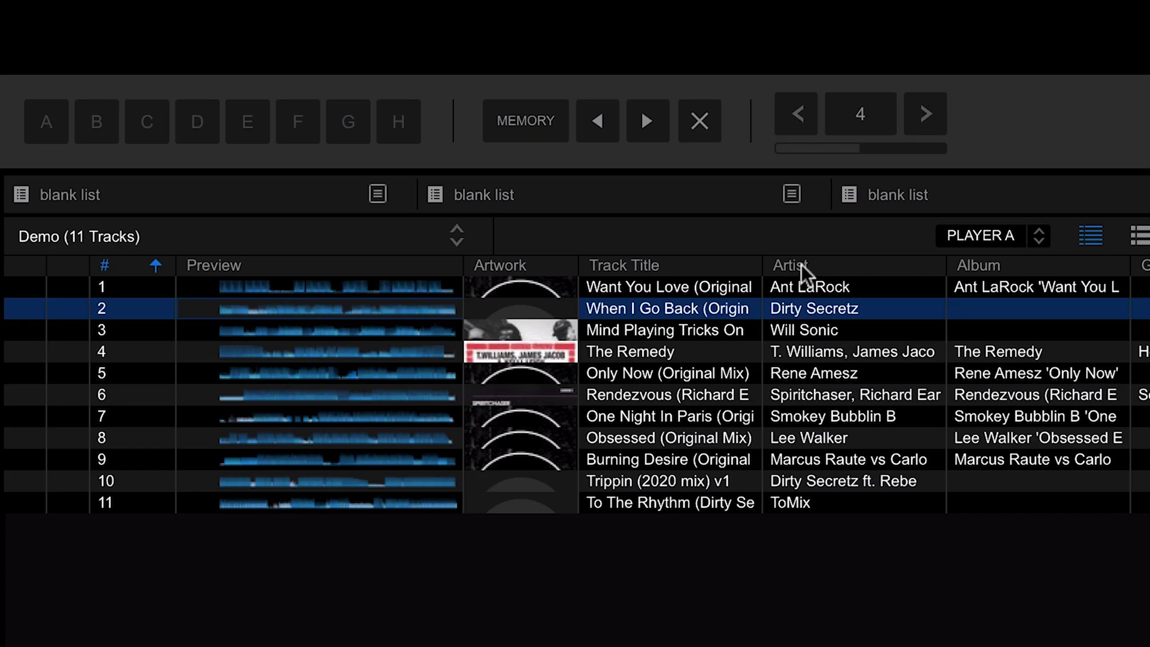
- Move the Artist column header so it sits before Track Title
{"action": "left_click_drag", "start_coordinate": [652, 307], "coordinate": [624, 302]}
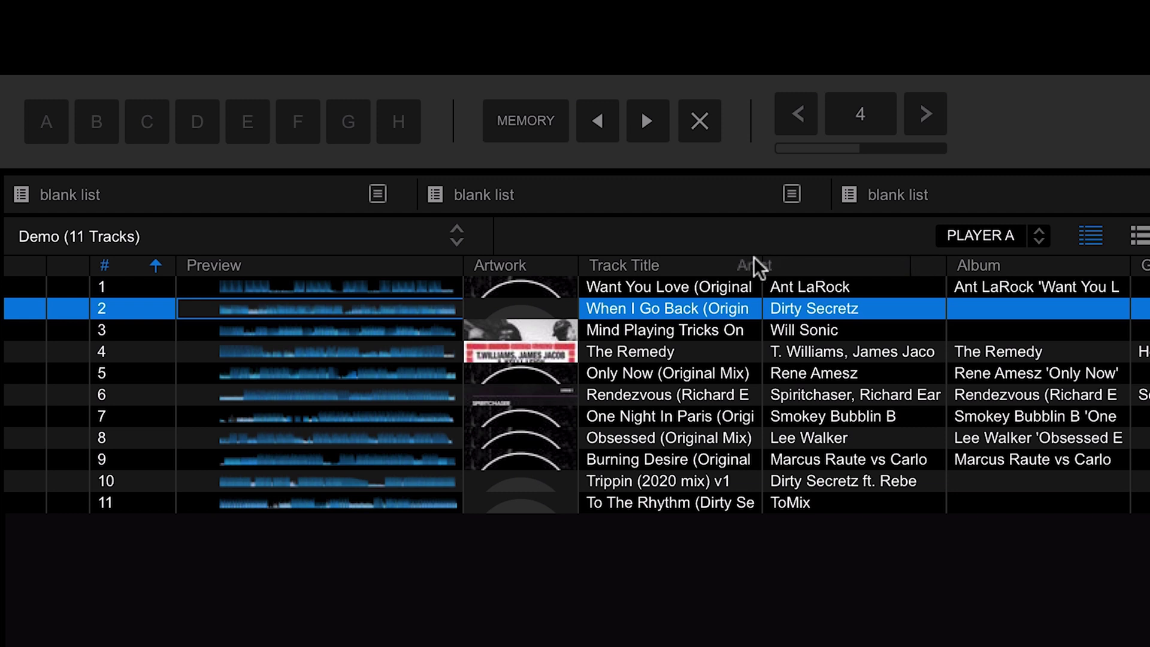
{"action": "left_click_drag", "start_coordinate": [755, 266], "coordinate": [650, 258]}
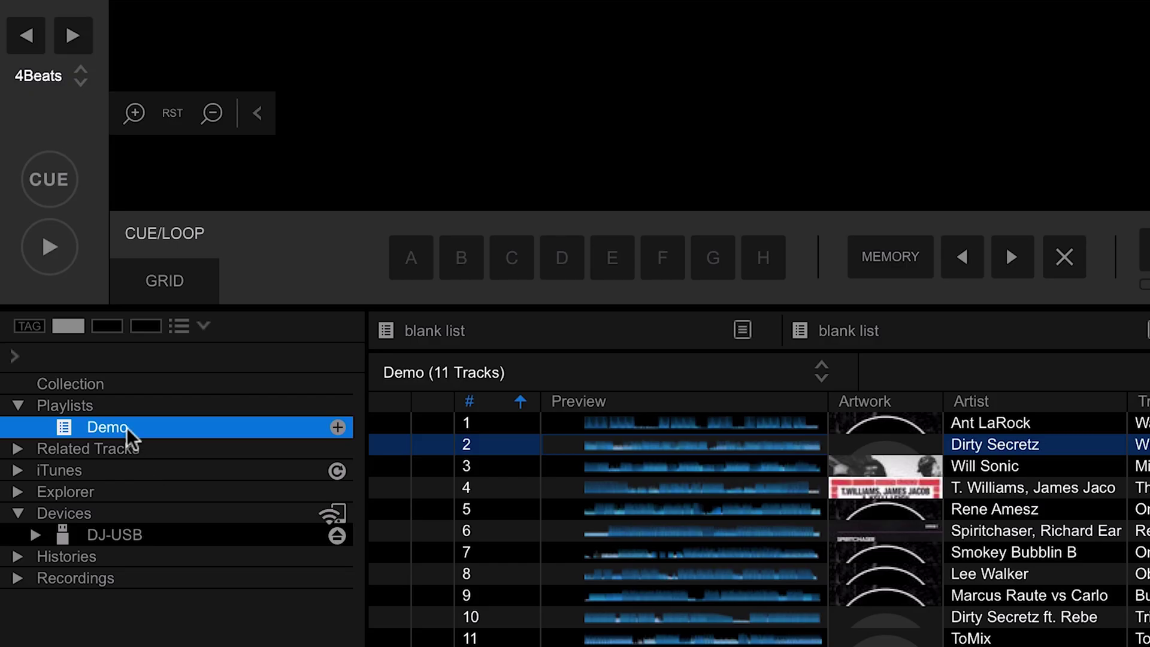
- Export the Demo playlist to the DJ-USB drive from its context menu
{"action": "right_click", "coordinate": [127, 427]}
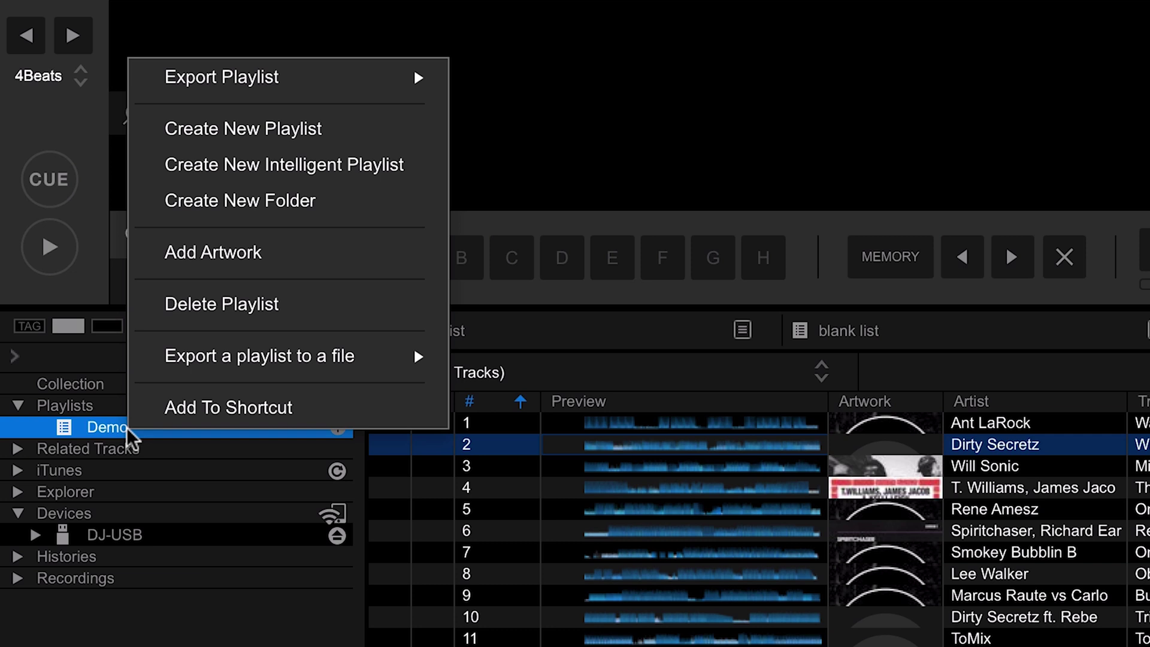
{"action": "mouse_move", "coordinate": [314, 77]}
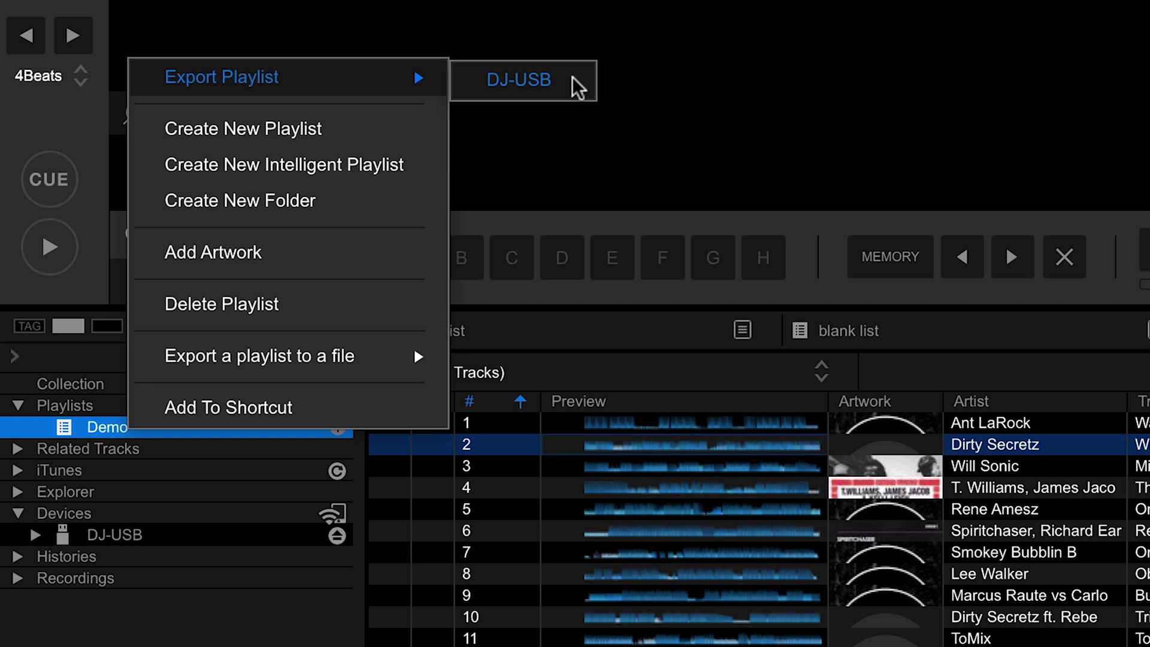
{"action": "left_click", "coordinate": [519, 80]}
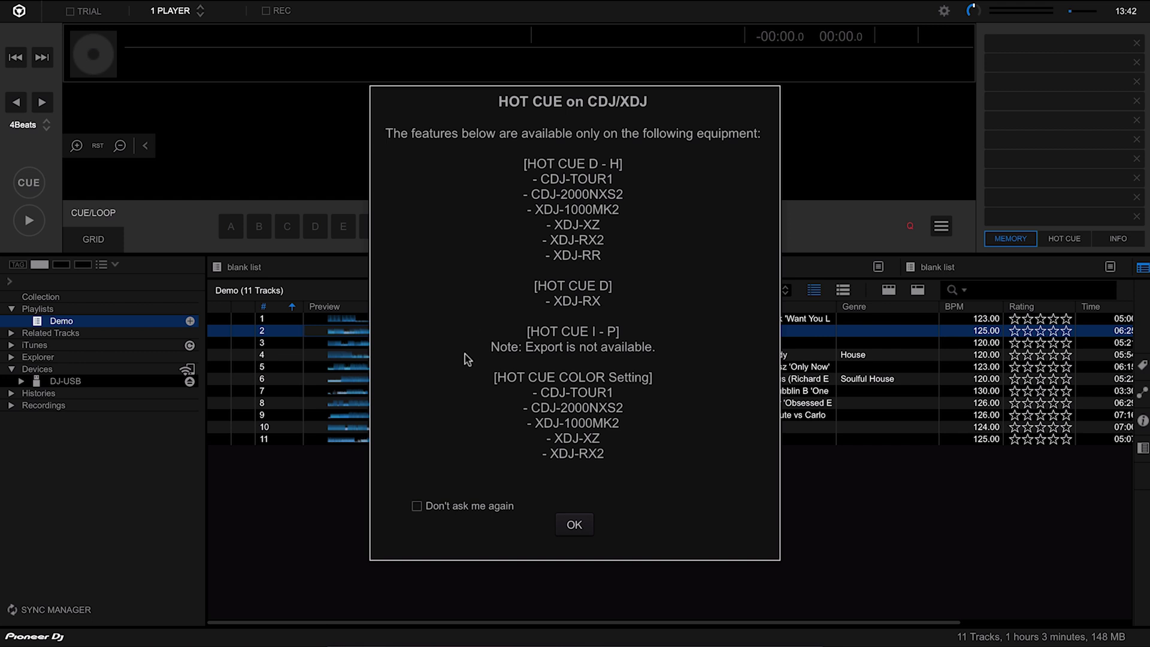
- Dismiss the HOT CUE on CDJ/XDJ notice with 'Don't ask me again' ticked
{"action": "left_click", "coordinate": [456, 507]}
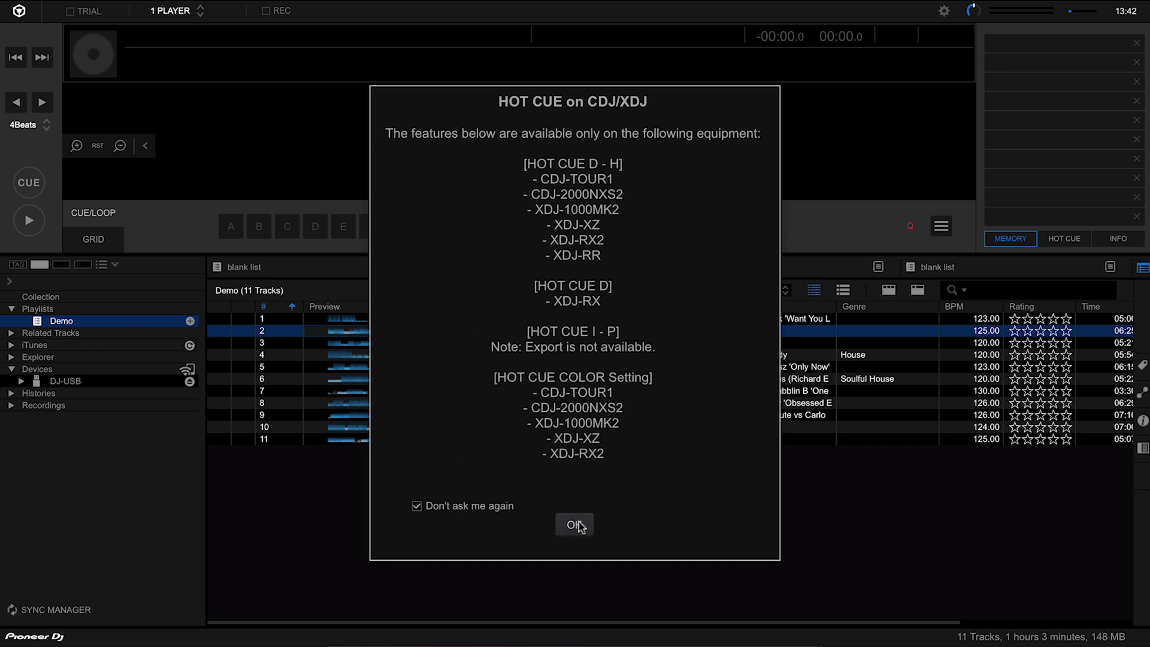
{"action": "left_click", "coordinate": [575, 526]}
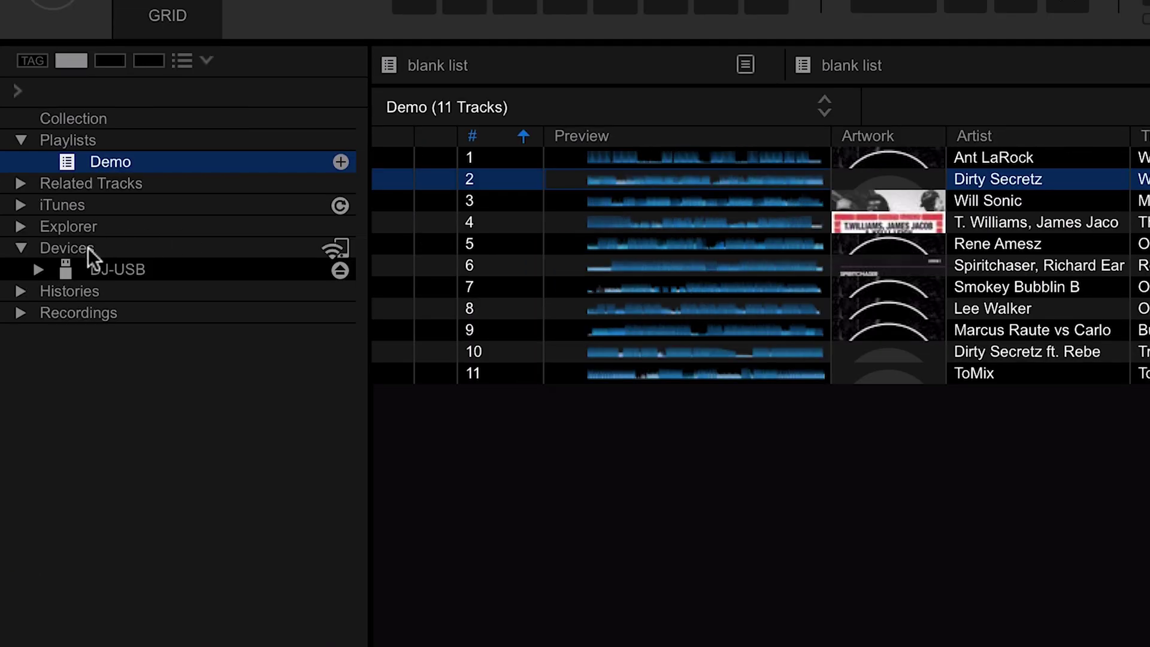
- Browse the DJ-USB drive's All Tracks and its copied Demo playlist
{"action": "left_click", "coordinate": [37, 271]}
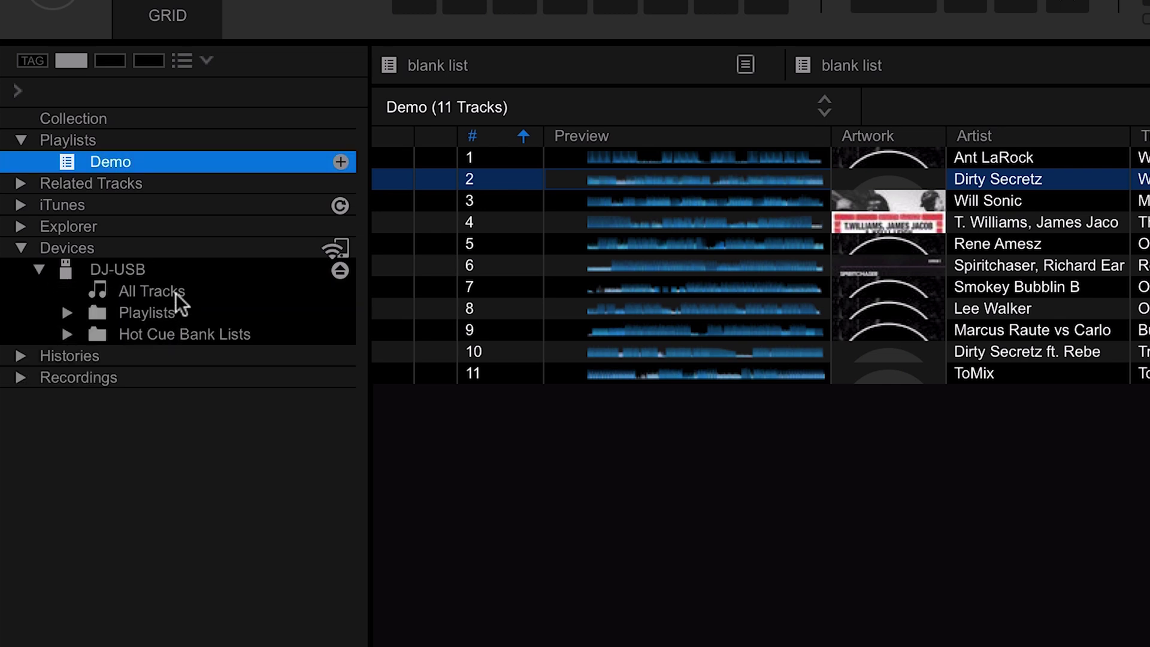
{"action": "left_click", "coordinate": [176, 293]}
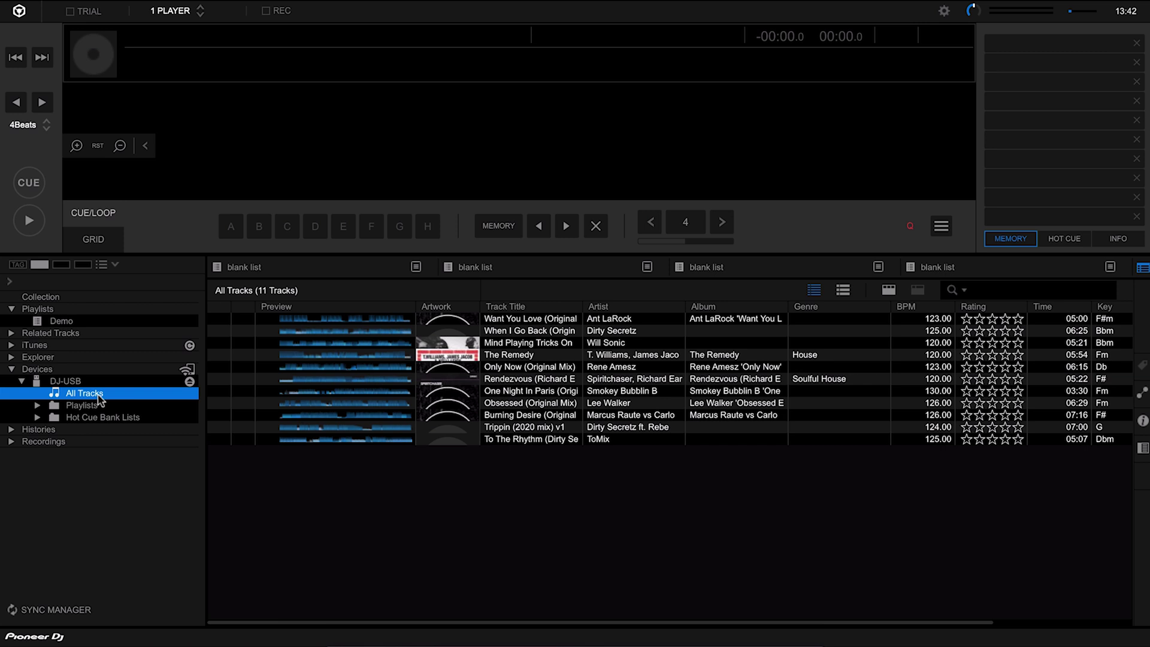
{"action": "left_click", "coordinate": [37, 405]}
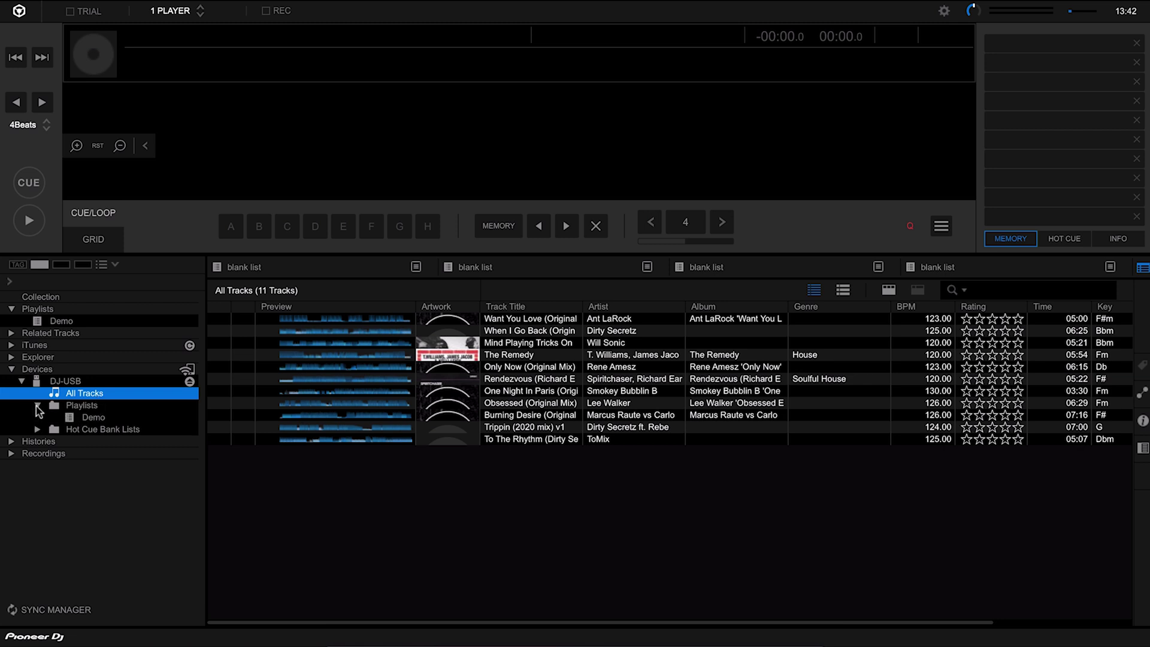
{"action": "left_click", "coordinate": [90, 419]}
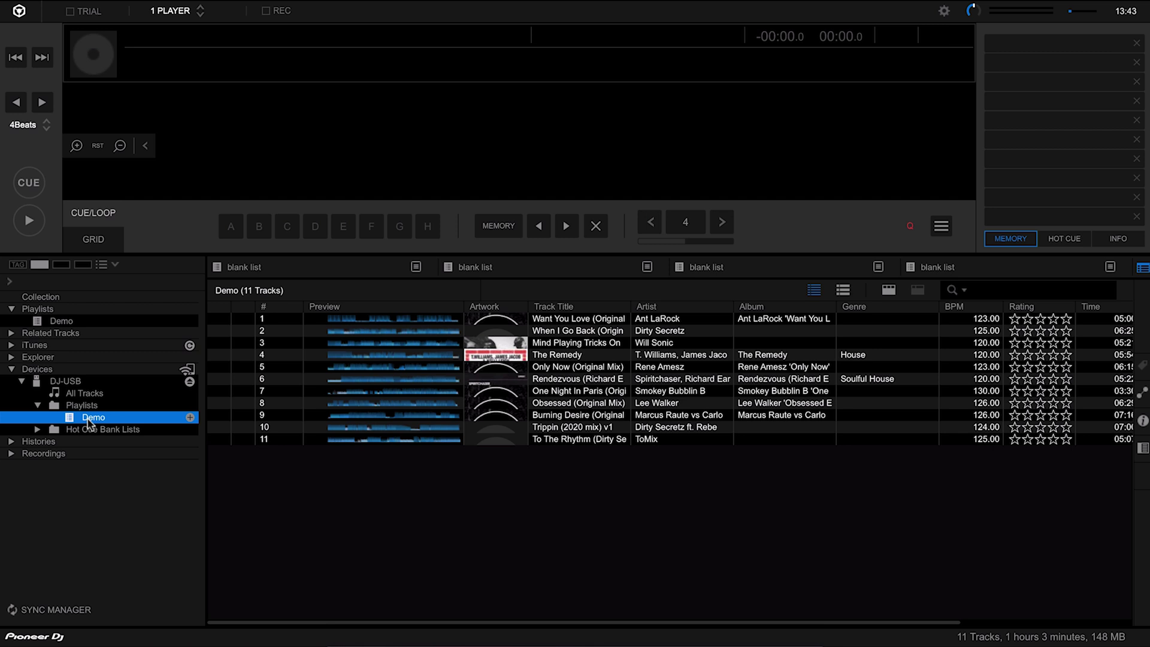
- Reselect the local Demo playlist and close its options menu without exporting
{"action": "left_click", "coordinate": [70, 321]}
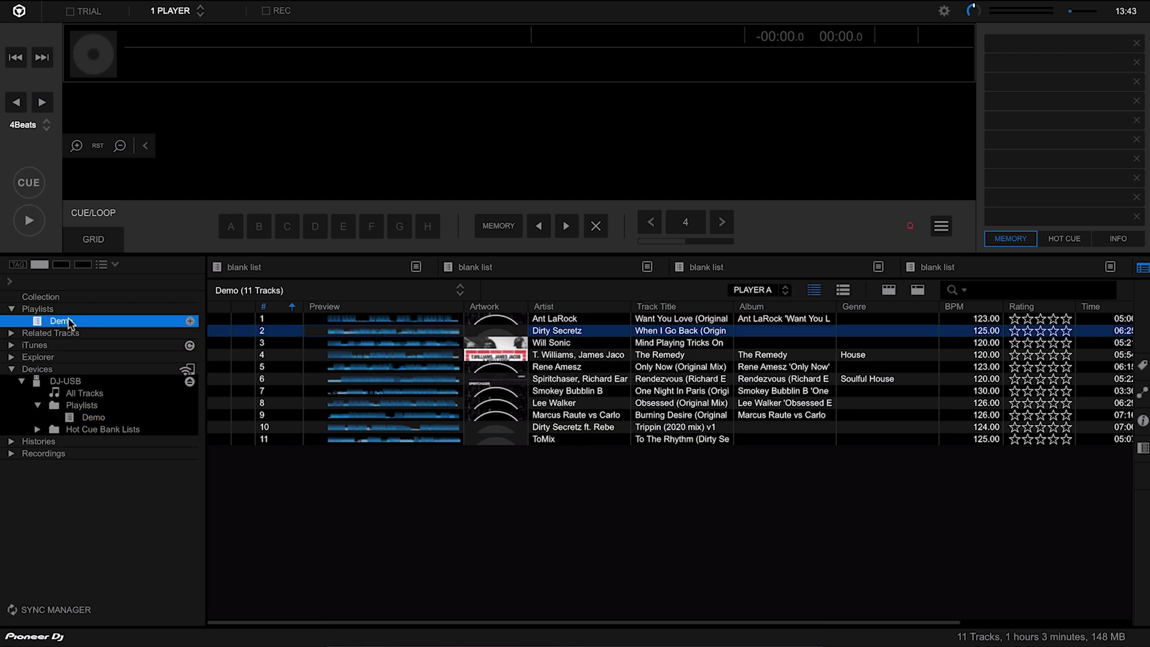
{"action": "right_click", "coordinate": [70, 323]}
{"action": "mouse_move", "coordinate": [186, 127]}
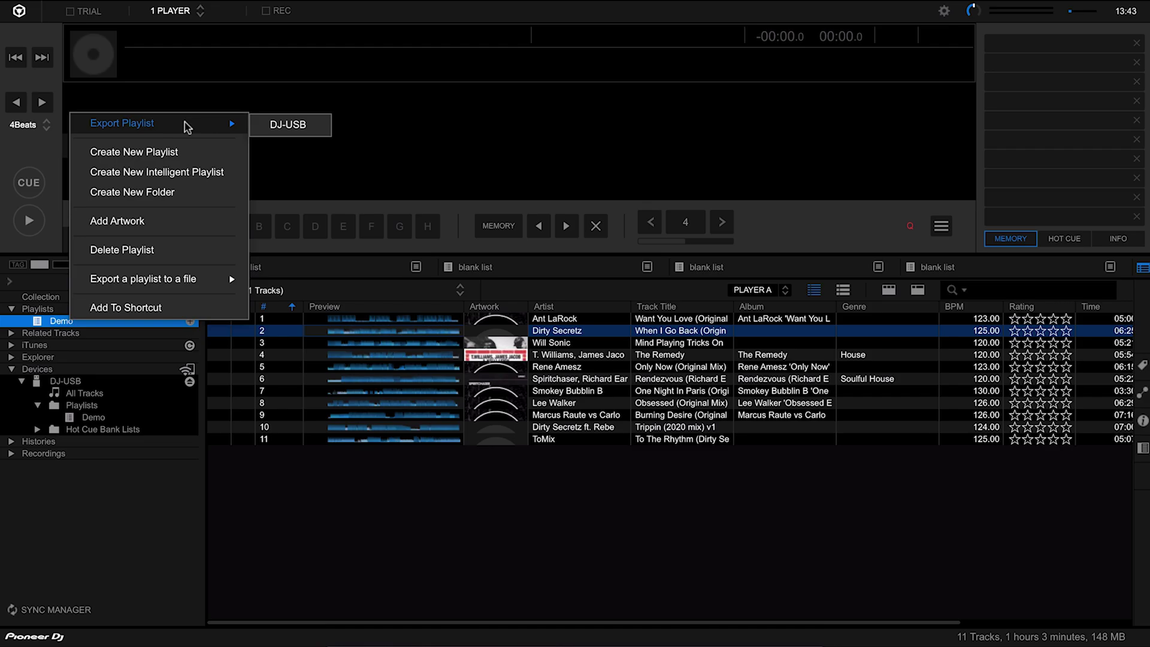
{"action": "left_click", "coordinate": [172, 489]}
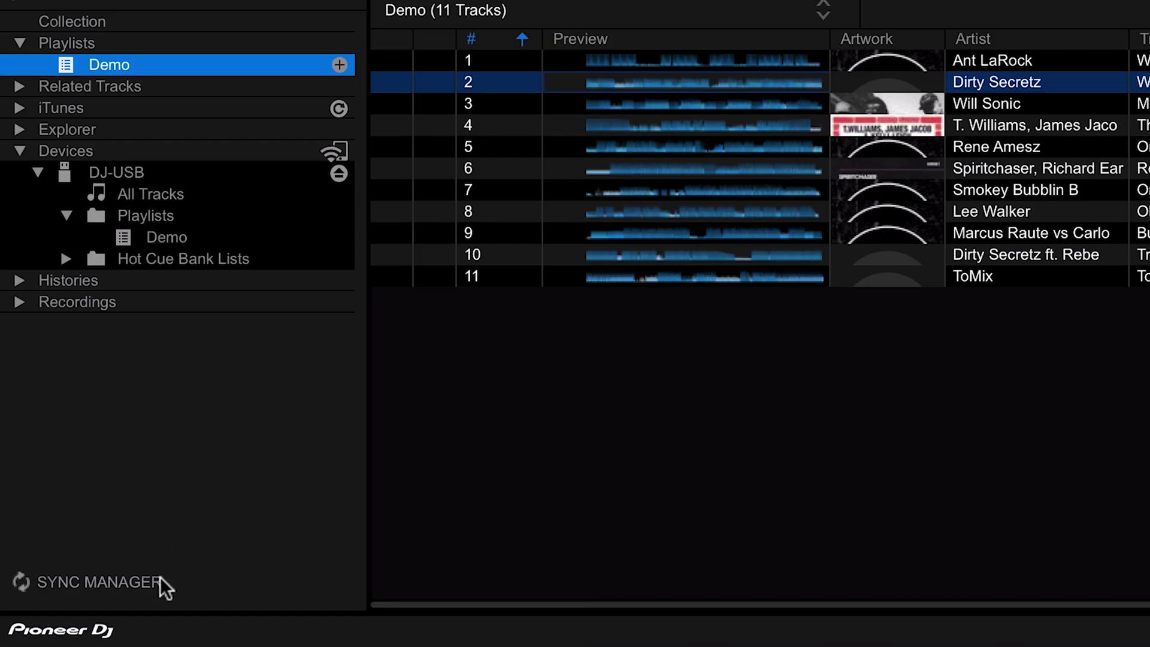
- In Sync Manager, enable playlist synchronisation, mark only Demo, and sync it to DJ-USB
{"action": "left_click", "coordinate": [160, 578]}
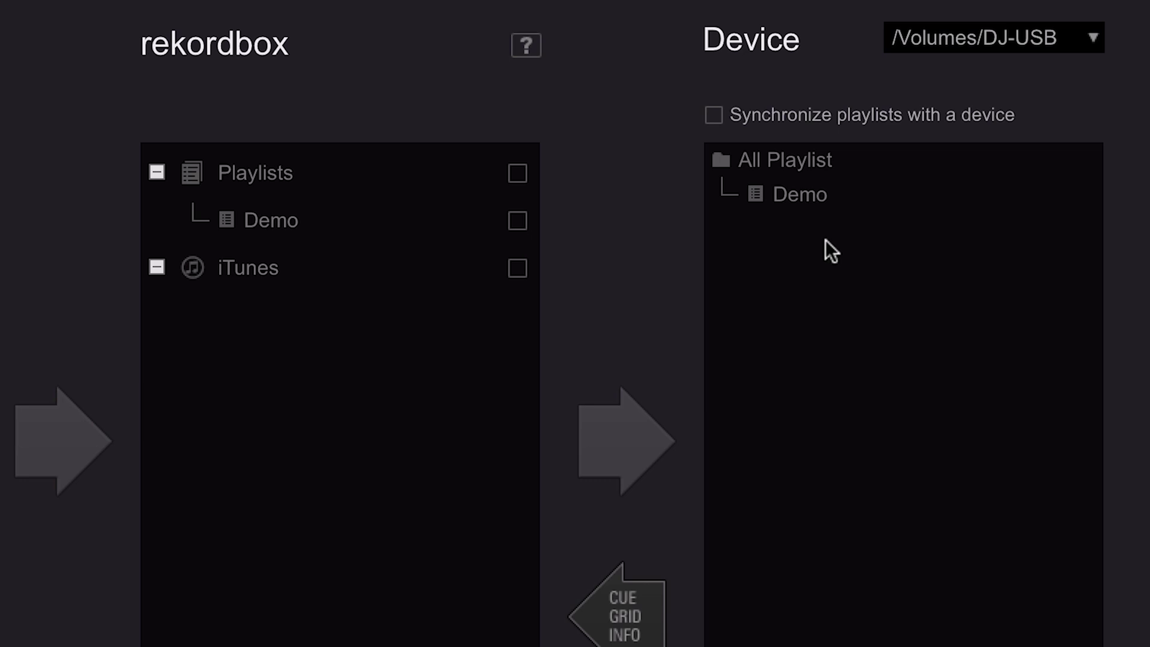
{"action": "left_click", "coordinate": [713, 115]}
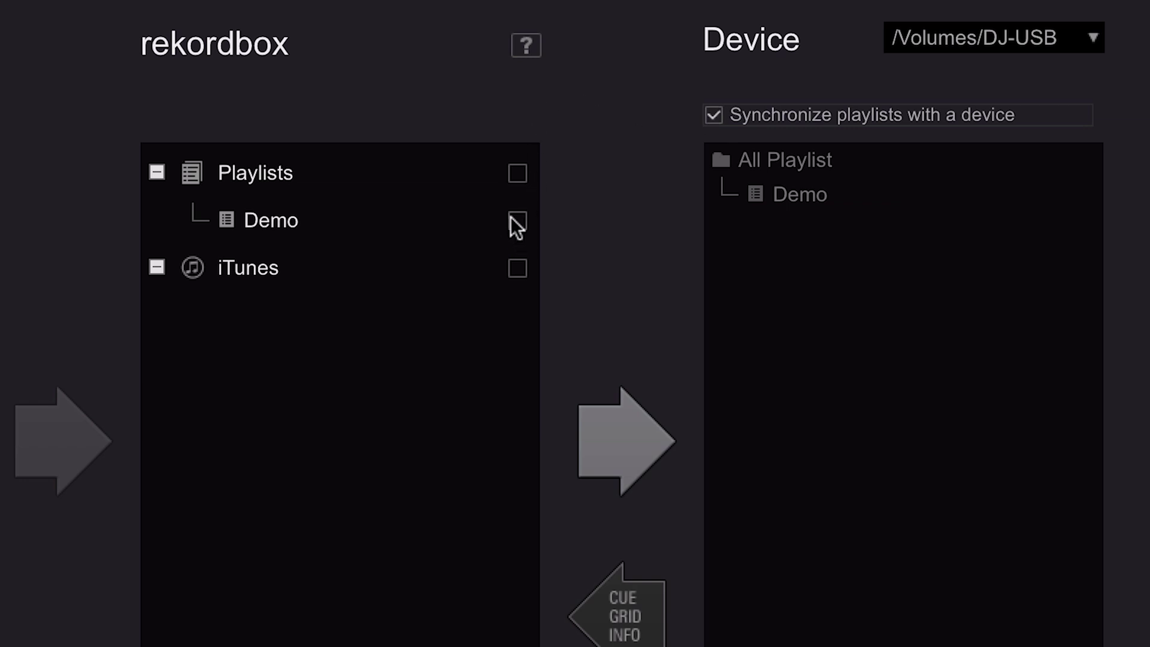
{"action": "left_click", "coordinate": [518, 174]}
{"action": "left_click", "coordinate": [518, 173]}
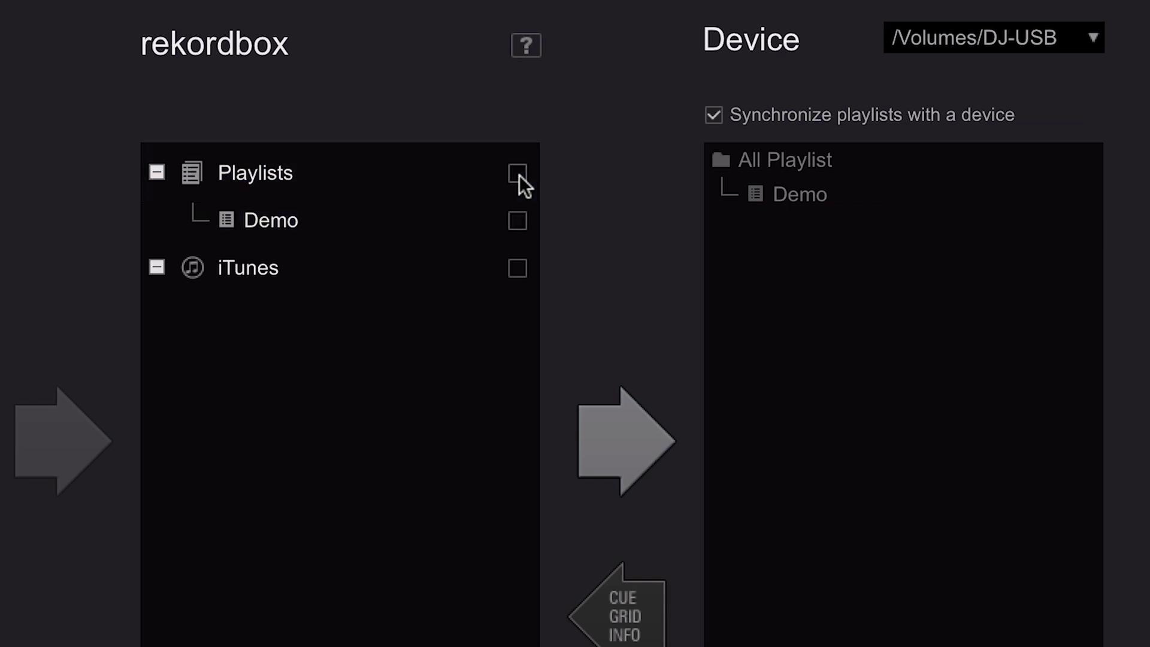
{"action": "left_click", "coordinate": [519, 221]}
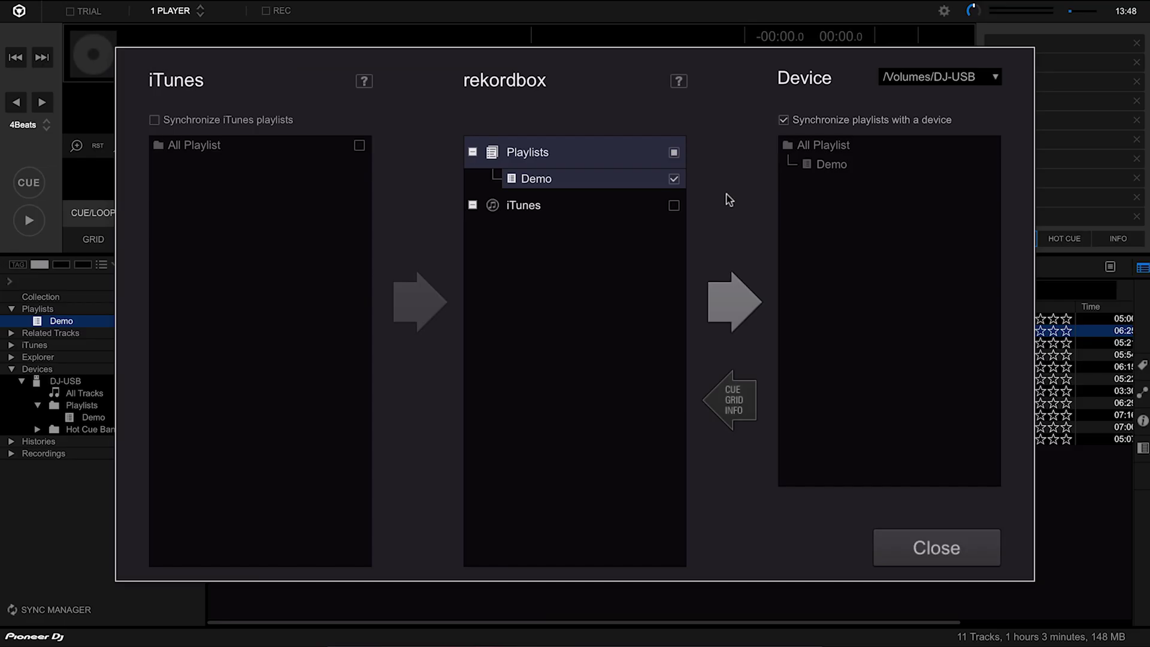
{"action": "left_click", "coordinate": [735, 306]}
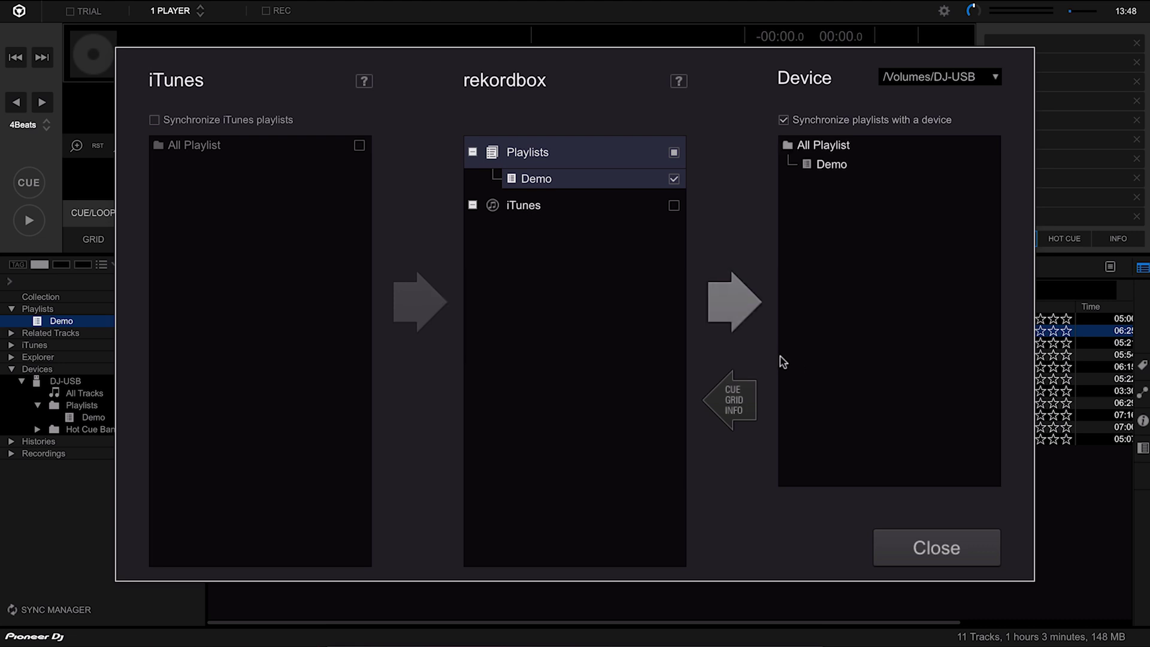
{"action": "left_click", "coordinate": [934, 545]}
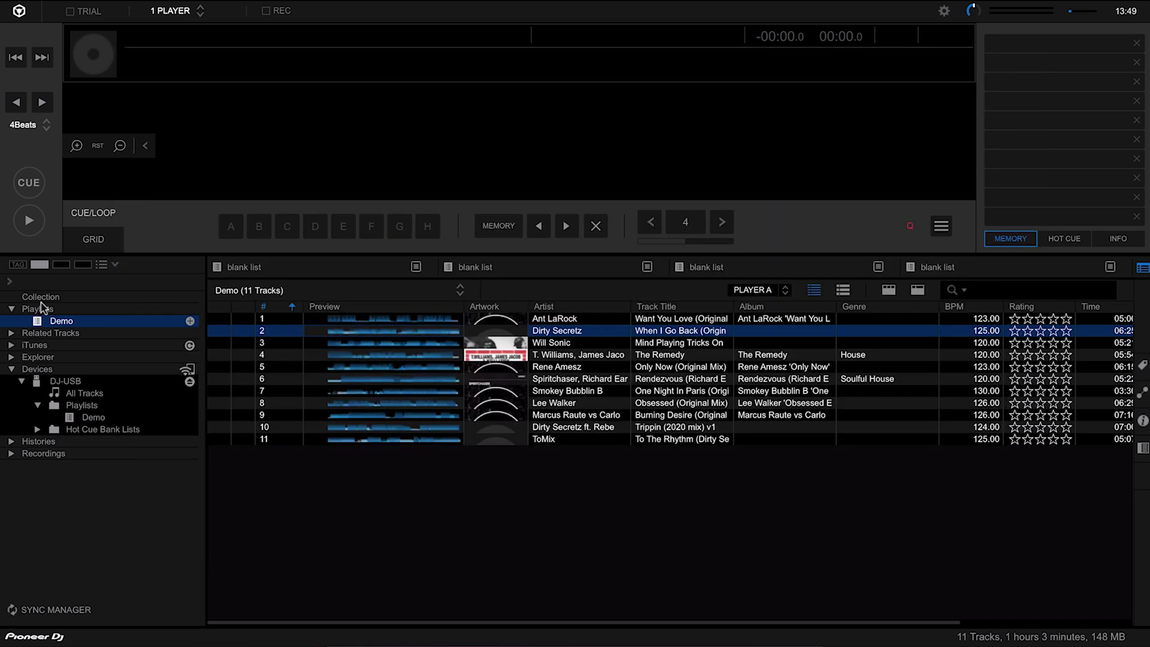
- In the local Demo playlist, move The Remedy to row 1 and Rene Amesz to the end
{"action": "left_click", "coordinate": [54, 320]}
{"action": "left_click", "coordinate": [548, 357]}
{"action": "left_click_drag", "start_coordinate": [547, 357], "coordinate": [545, 314]}
{"action": "left_click", "coordinate": [557, 382]}
{"action": "left_click_drag", "start_coordinate": [557, 367], "coordinate": [562, 410]}
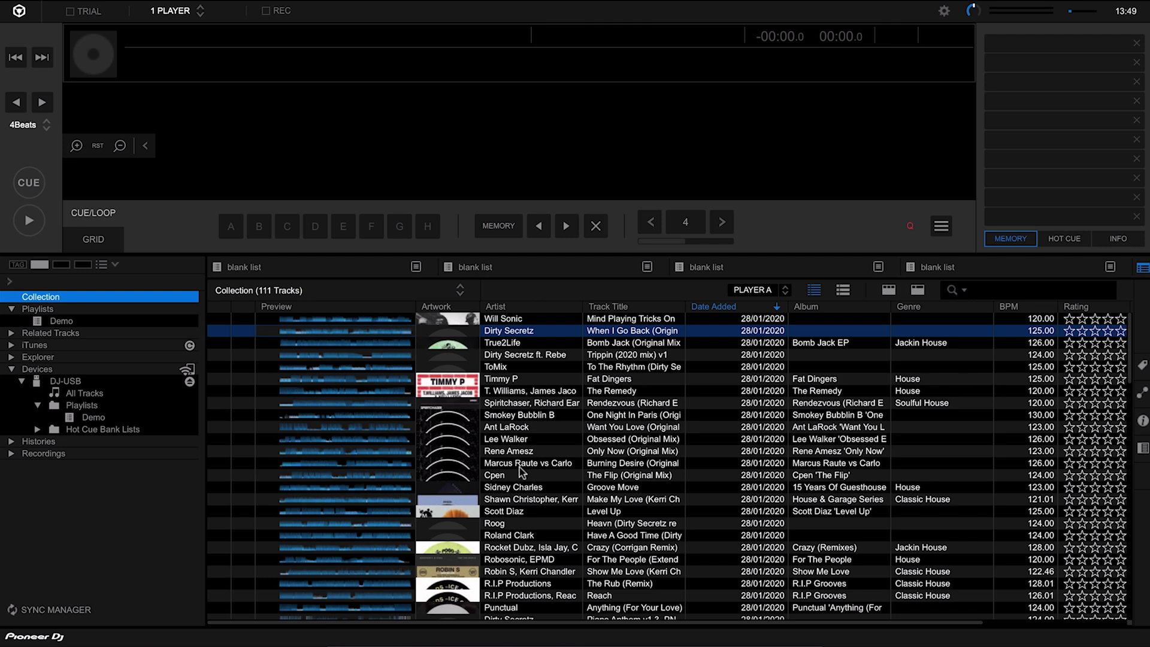
- Add Scott Diaz, Roog and Roland Clark from the collection to Demo, making 14 tracks
{"action": "scroll", "coordinate": [520, 473], "scroll_direction": "down", "scroll_amount": 1}
{"action": "left_click", "coordinate": [518, 496]}
{"action": "left_click", "coordinate": [519, 520], "text": "shift"}
{"action": "left_click_drag", "start_coordinate": [520, 520], "coordinate": [68, 324]}
{"action": "left_click", "coordinate": [71, 322]}
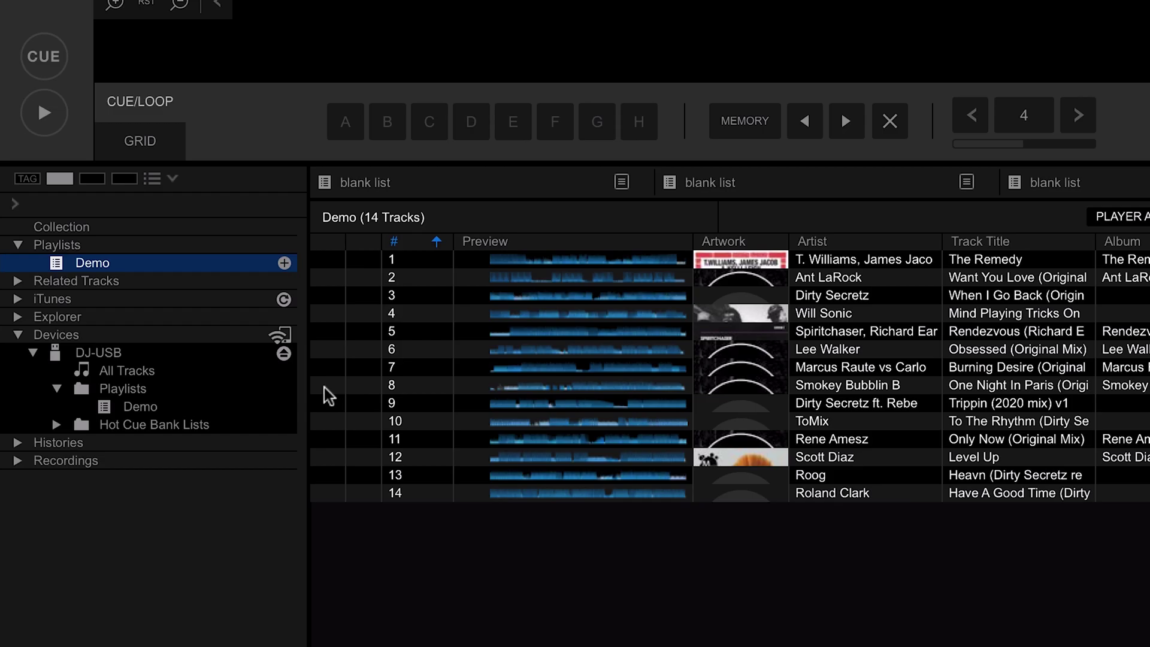
{"action": "left_click", "coordinate": [136, 409]}
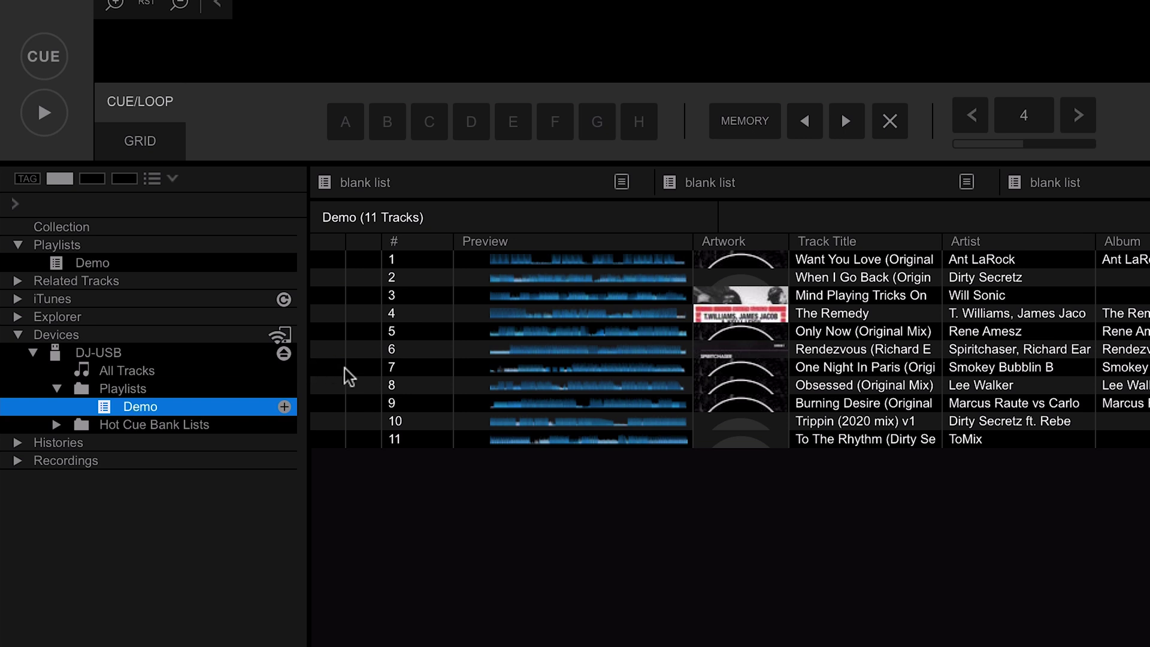
- Use the DJ-USB eject icon, then view the drive's Demo playlist listing 14 tracks
{"action": "left_click", "coordinate": [285, 354]}
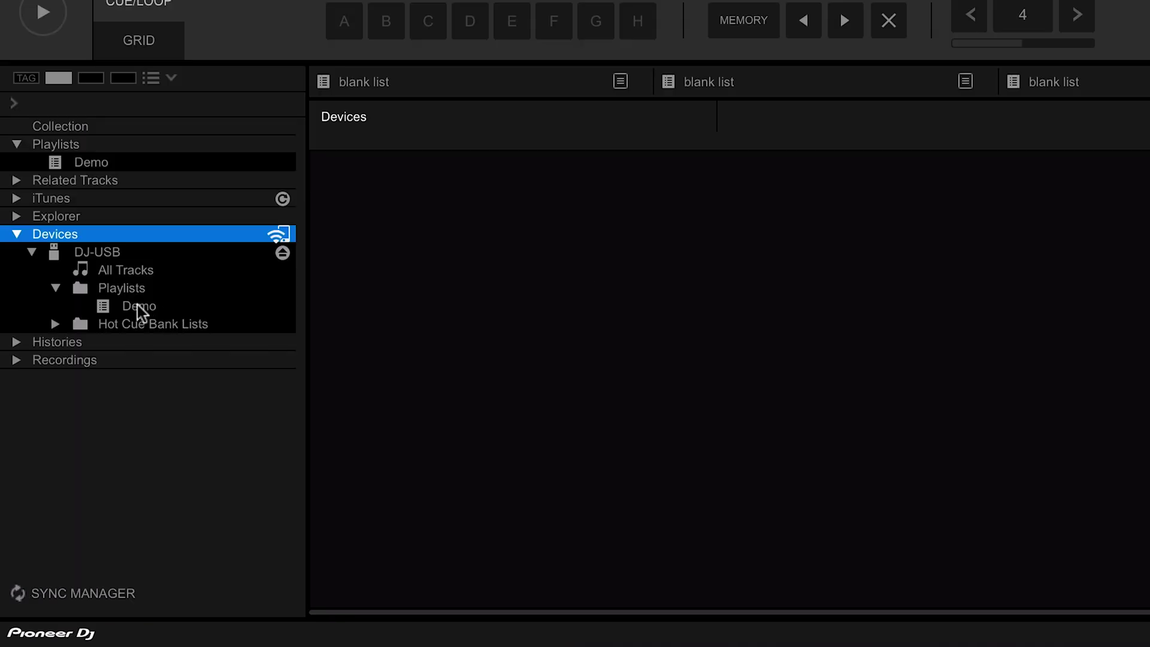
{"action": "left_click", "coordinate": [139, 307]}
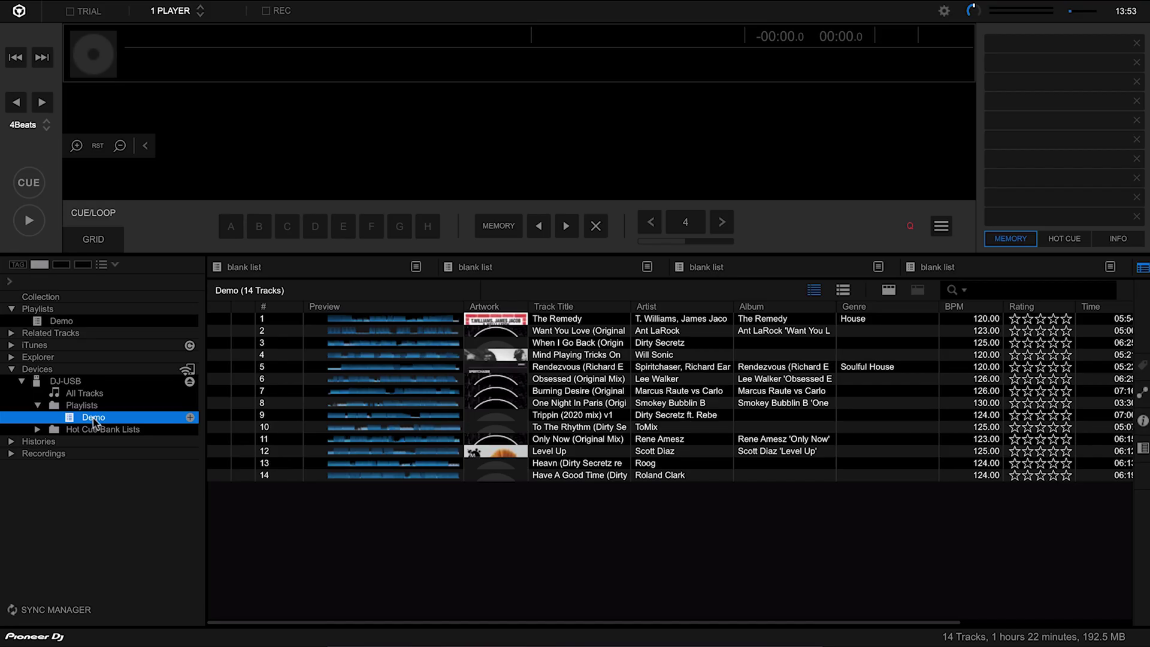
{"action": "left_click", "coordinate": [79, 611]}
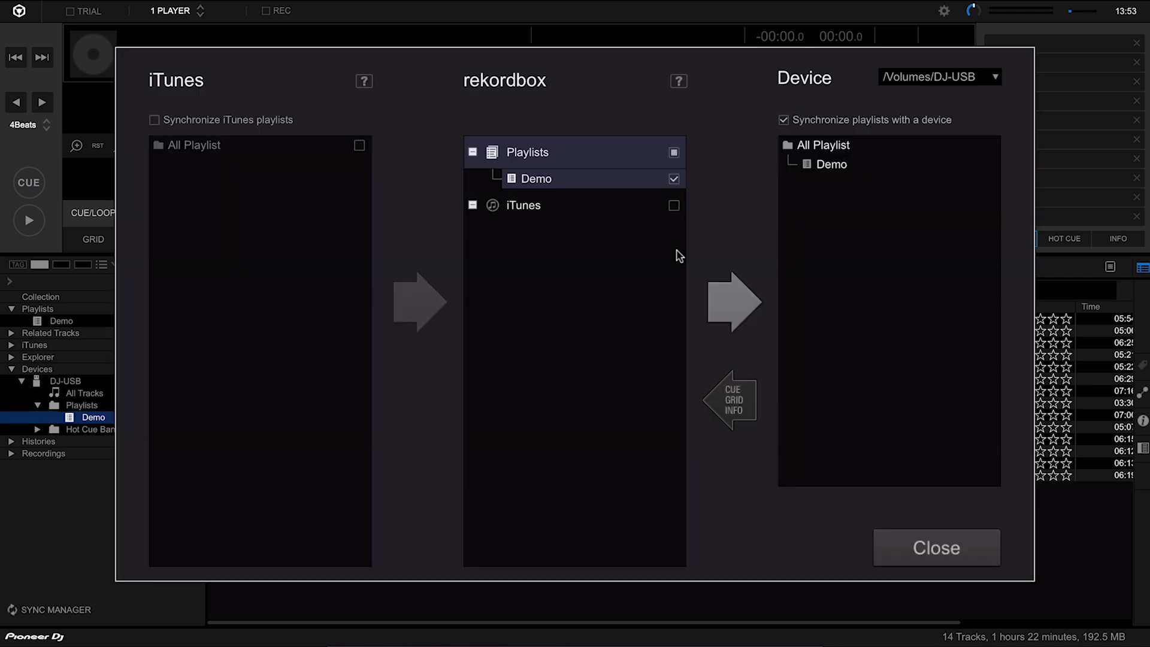
{"action": "left_click", "coordinate": [738, 298]}
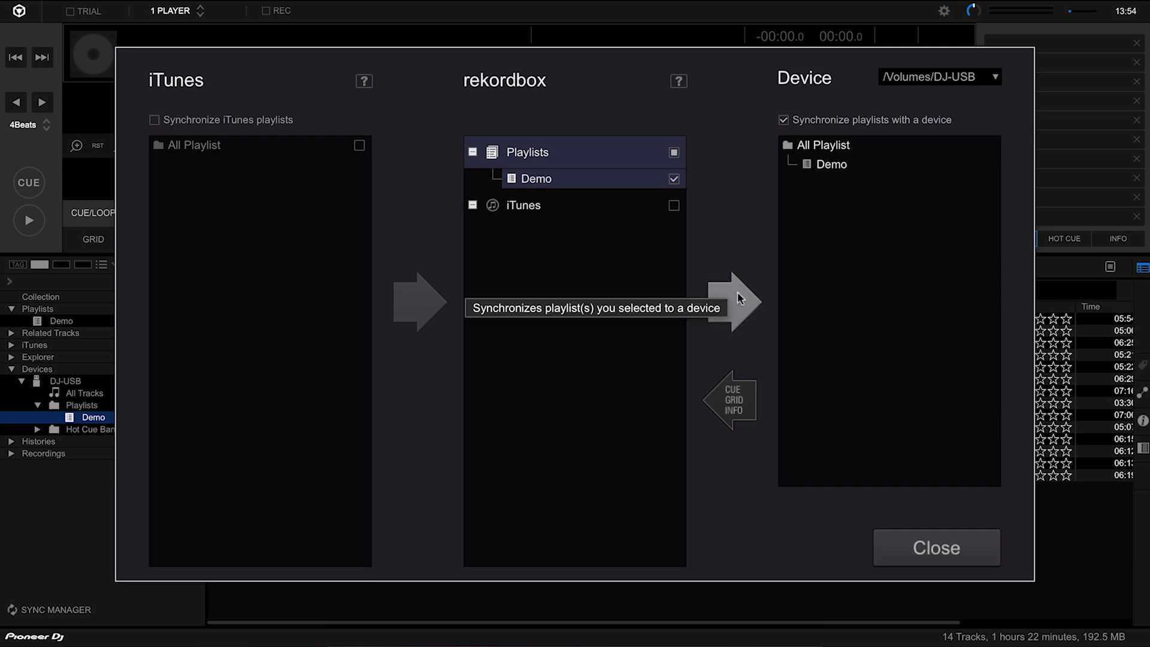
{"action": "key", "text": "Escape"}
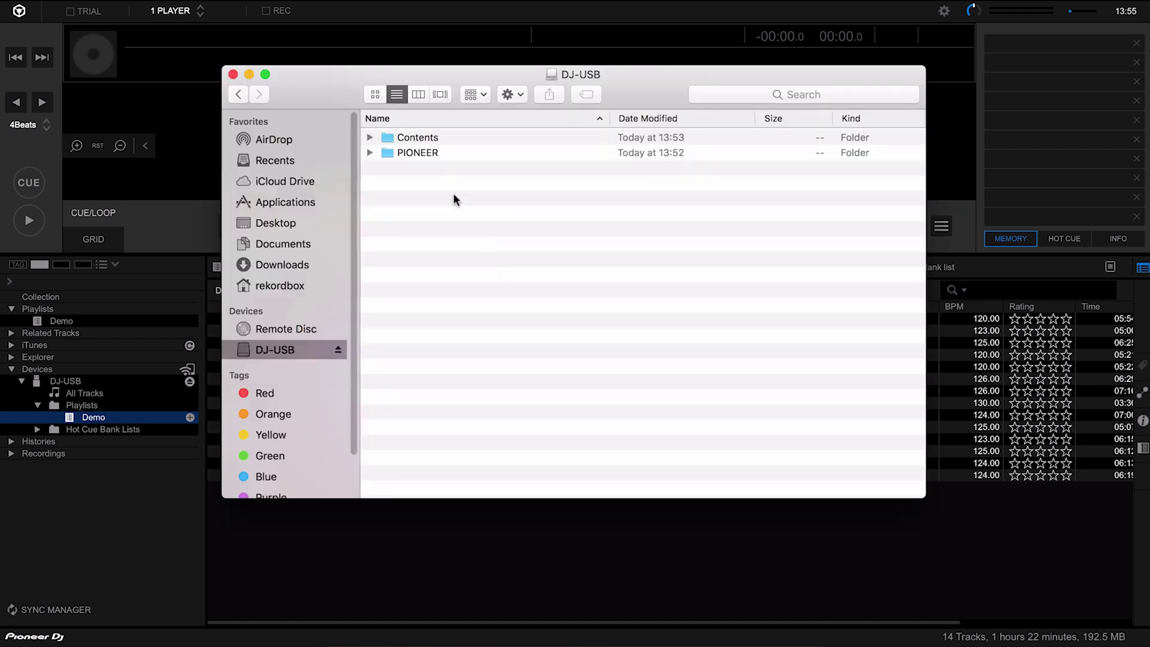
- Expand and collapse the PIONEER folder, then the Contents folder with its per-artist track folders
{"action": "left_click", "coordinate": [369, 153]}
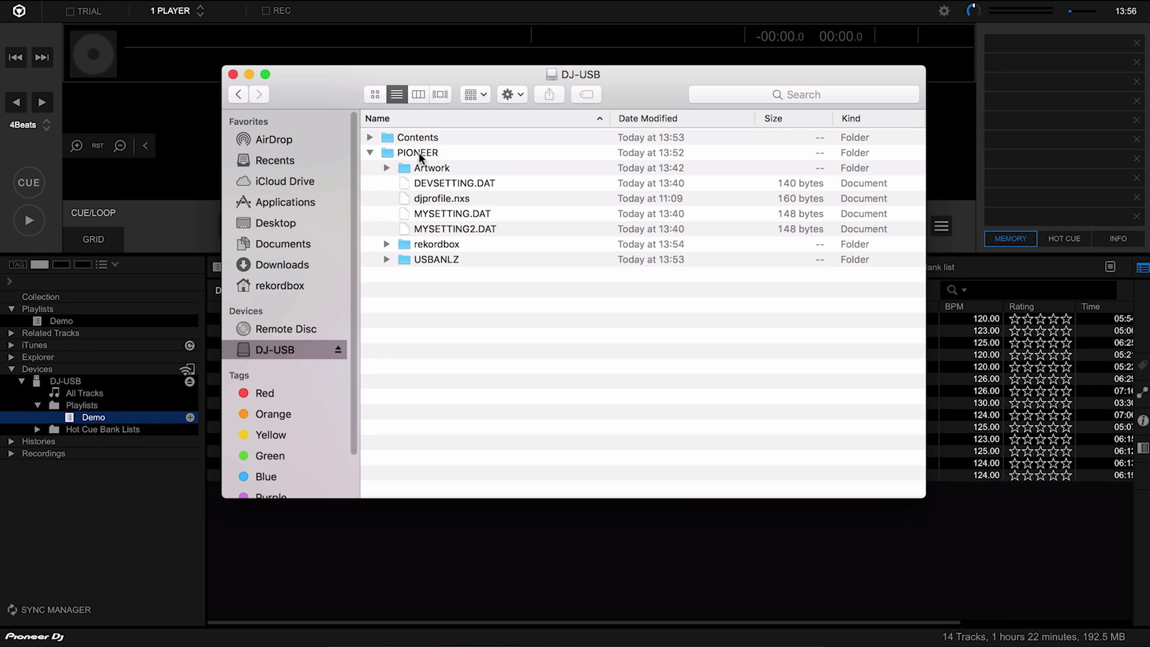
{"action": "left_click", "coordinate": [370, 152]}
{"action": "left_click", "coordinate": [369, 138]}
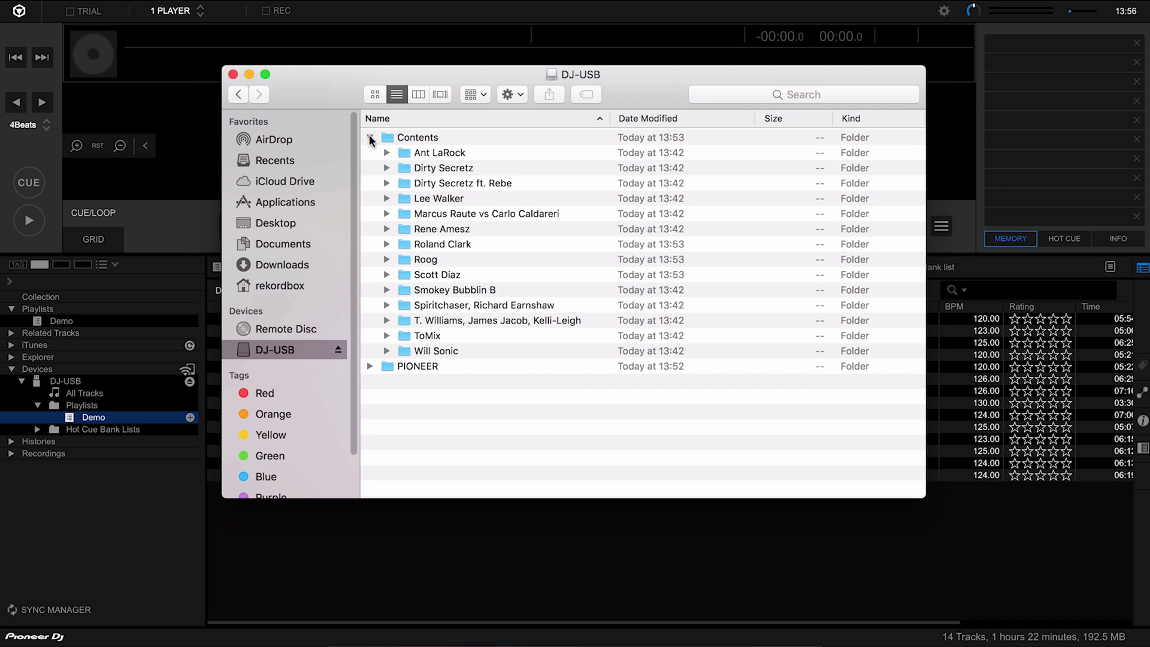
{"action": "left_click", "coordinate": [370, 138]}
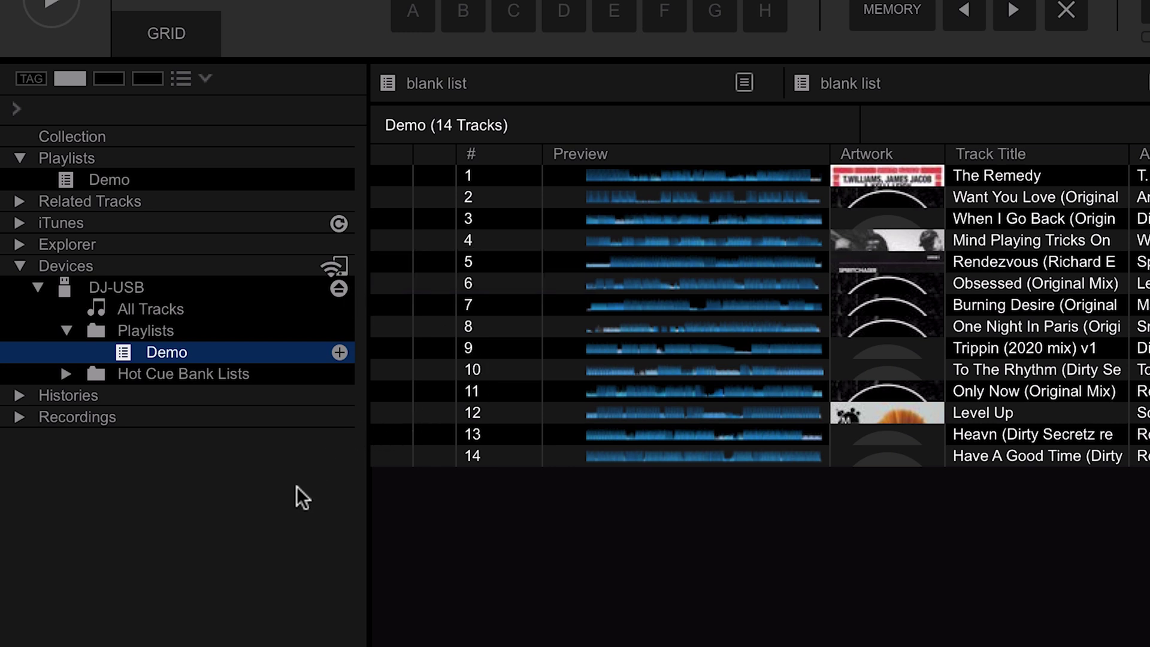
- Eject the DJ-USB drive from rekordbox's Devices list
{"action": "left_click", "coordinate": [339, 290]}
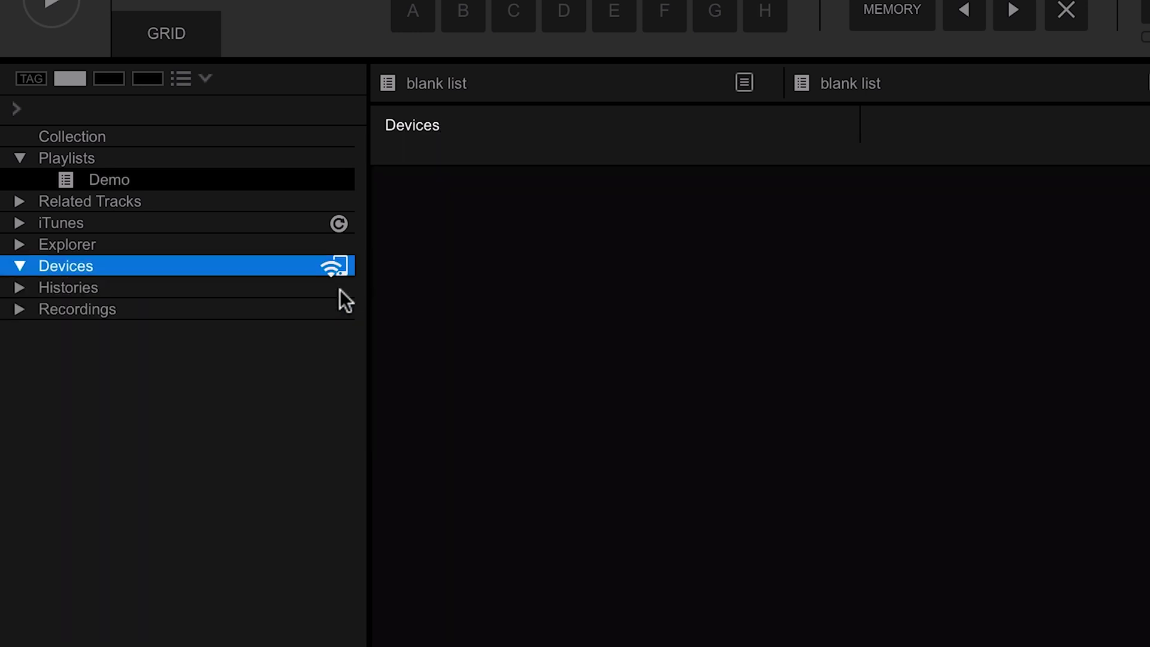